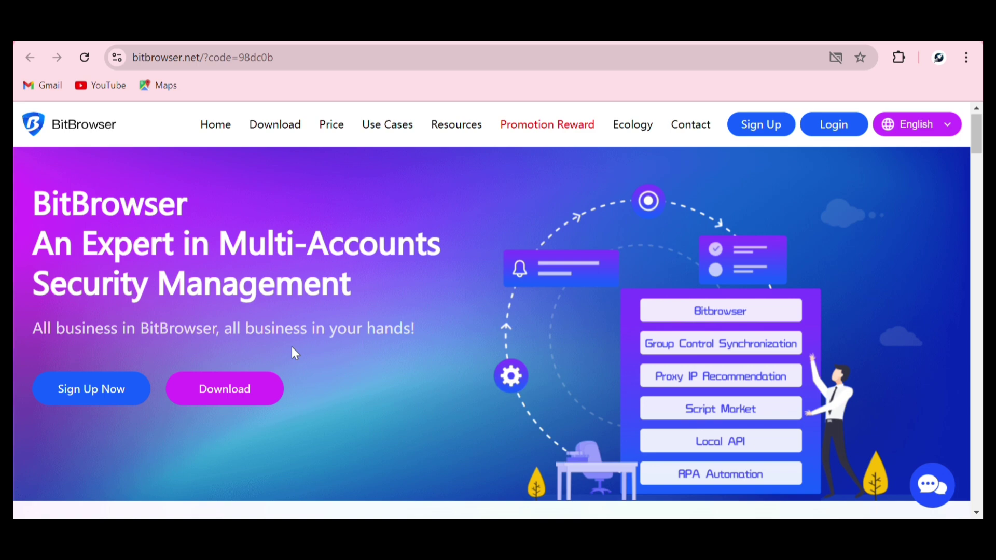
scroll(291, 347, "down", 8)
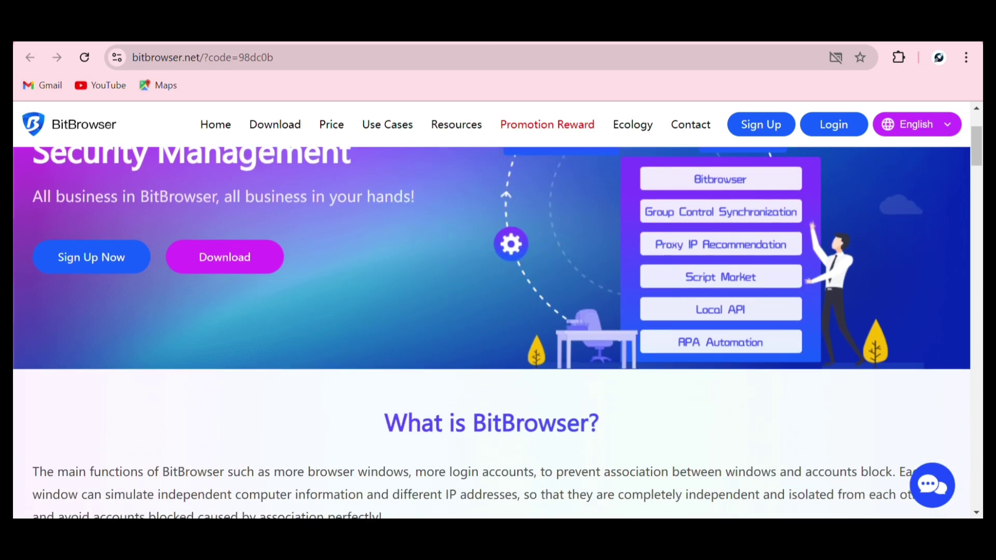
scroll(498, 332, "down", 9)
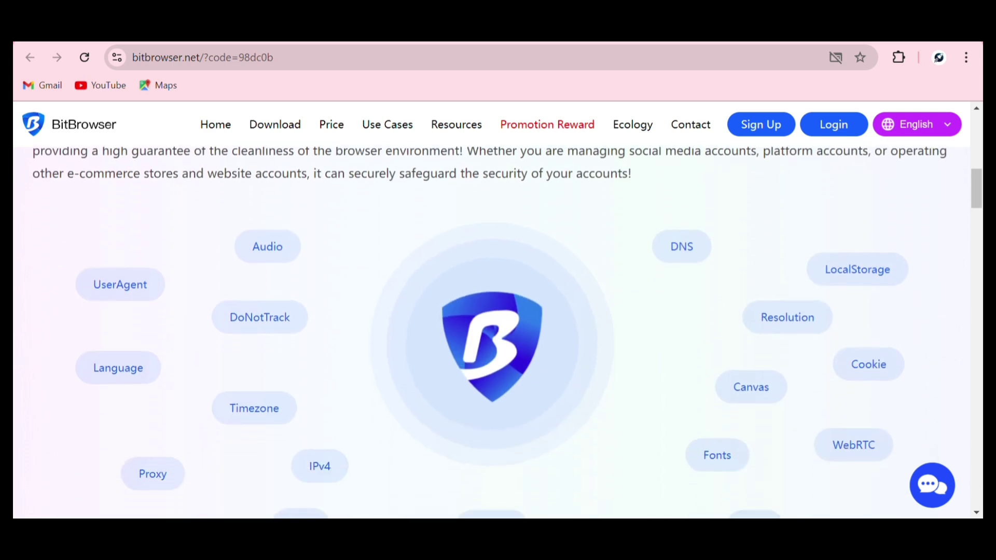
scroll(498, 332, "down", 3)
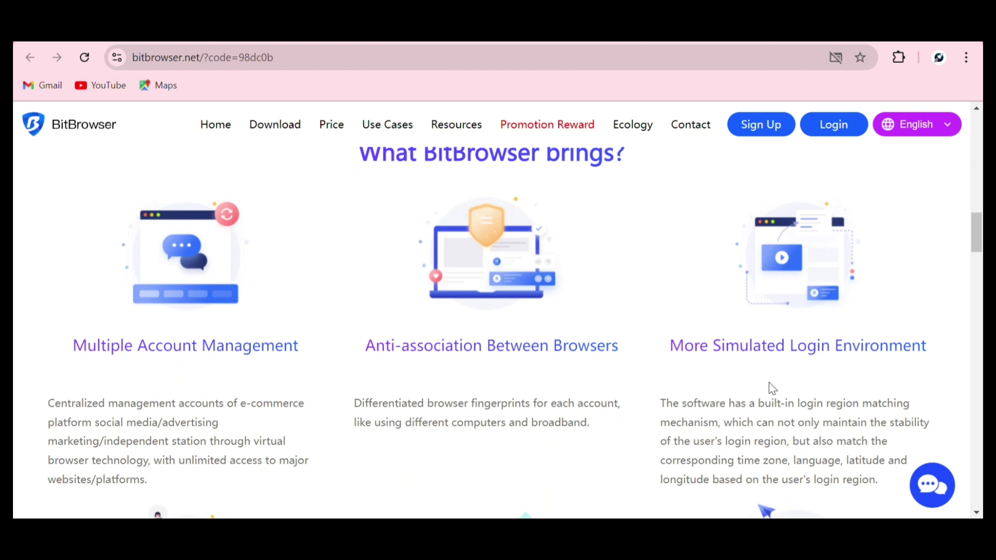
scroll(769, 383, "down", 3)
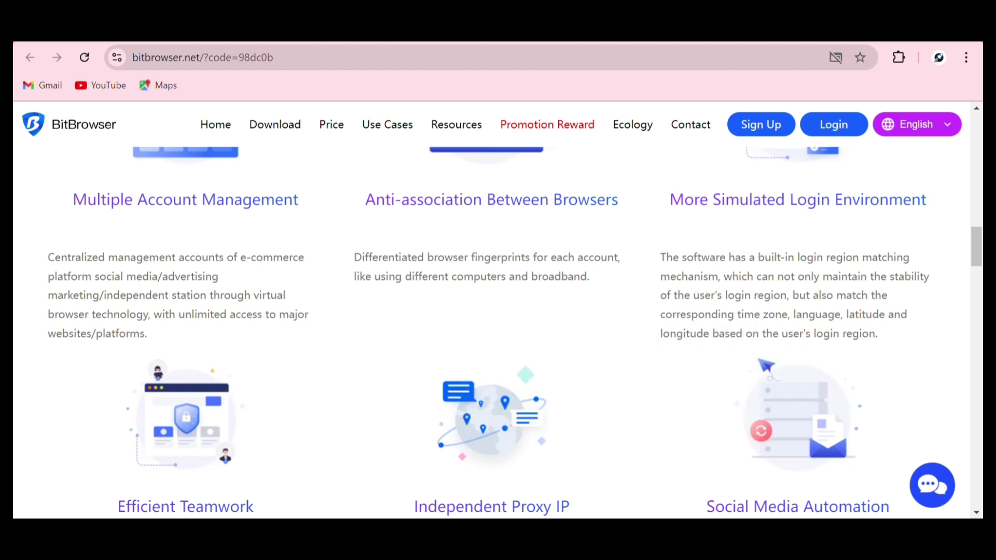
scroll(498, 332, "down", 5)
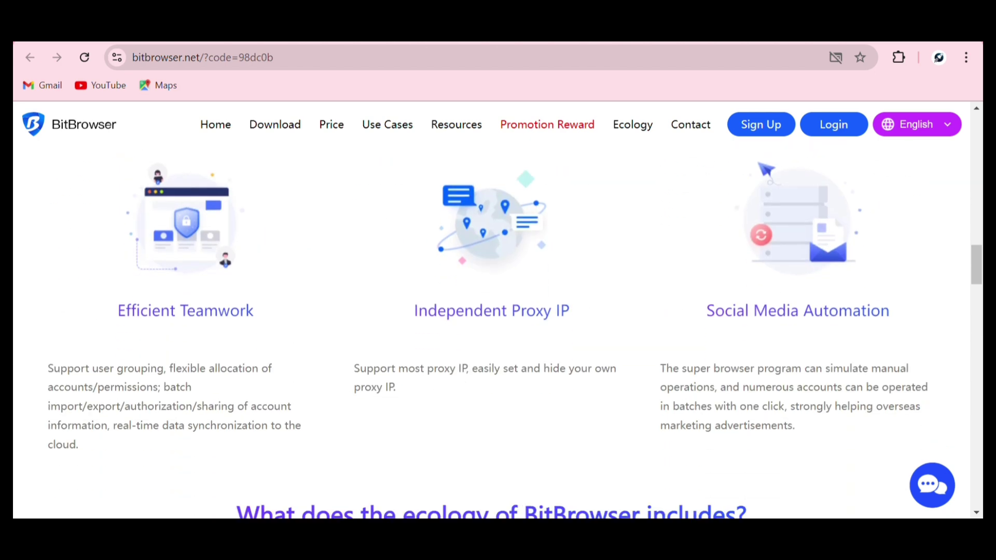
scroll(498, 332, "up", 2)
scroll(498, 332, "up", 2)
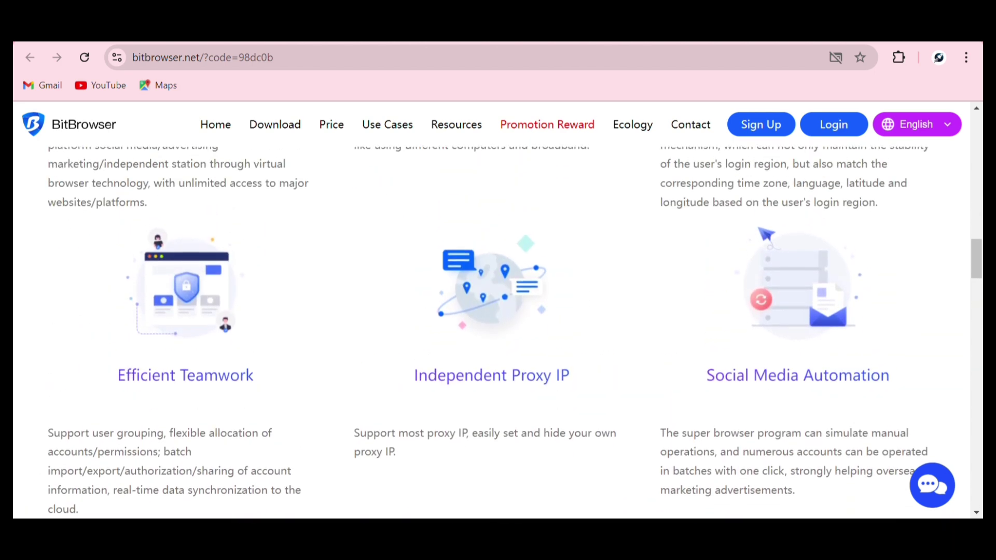
scroll(498, 332, "down", 1)
scroll(498, 332, "down", 1)
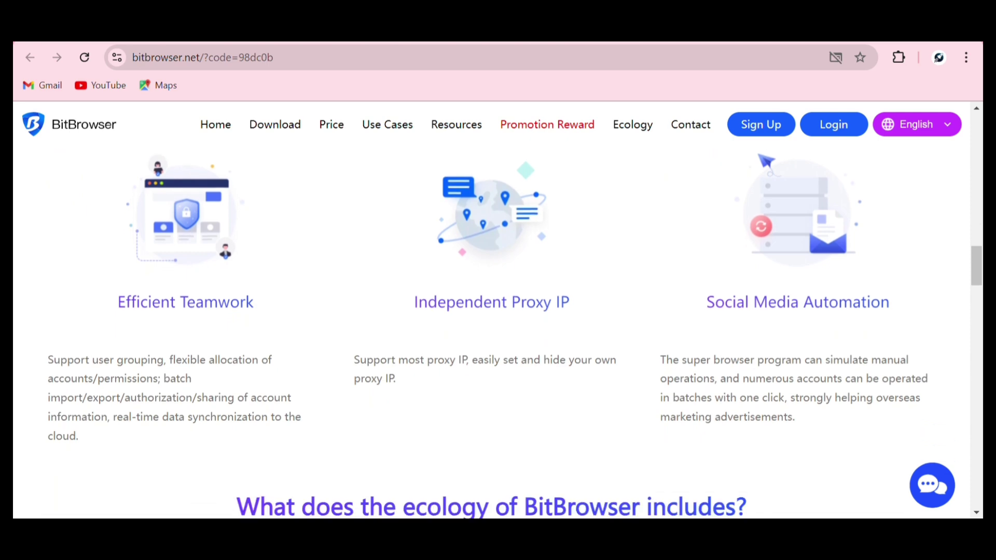
scroll(498, 332, "down", 12)
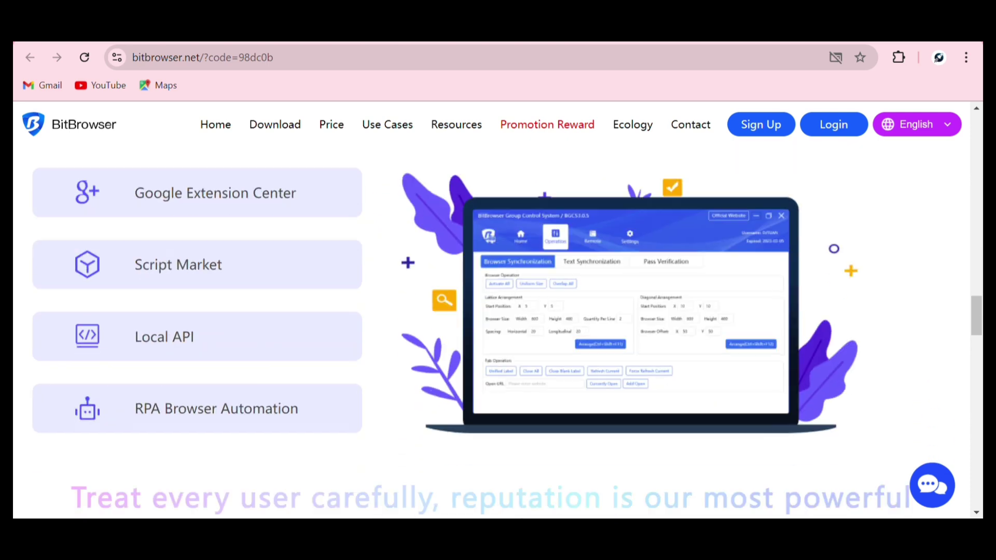
scroll(498, 332, "down", 5)
scroll(498, 332, "up", 8)
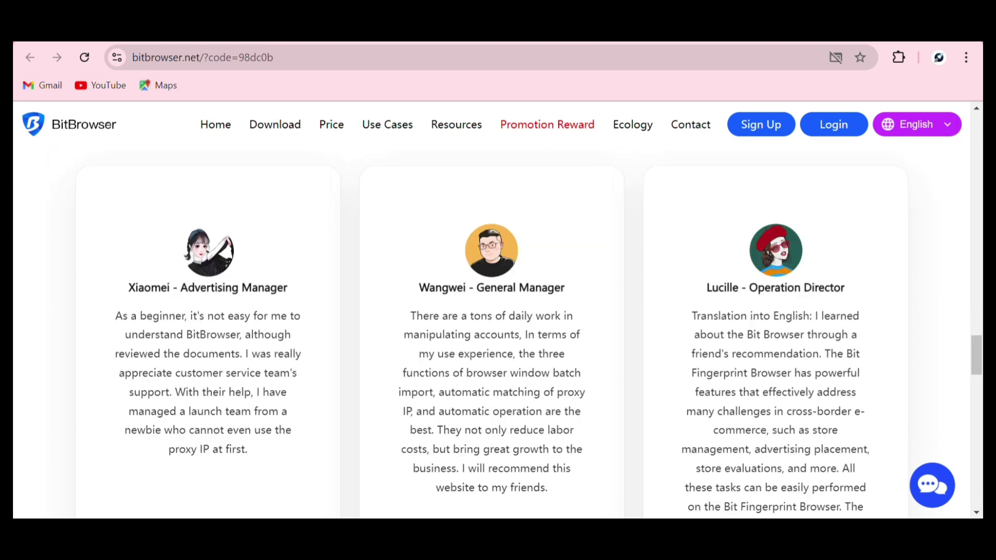
scroll(498, 332, "up", 10)
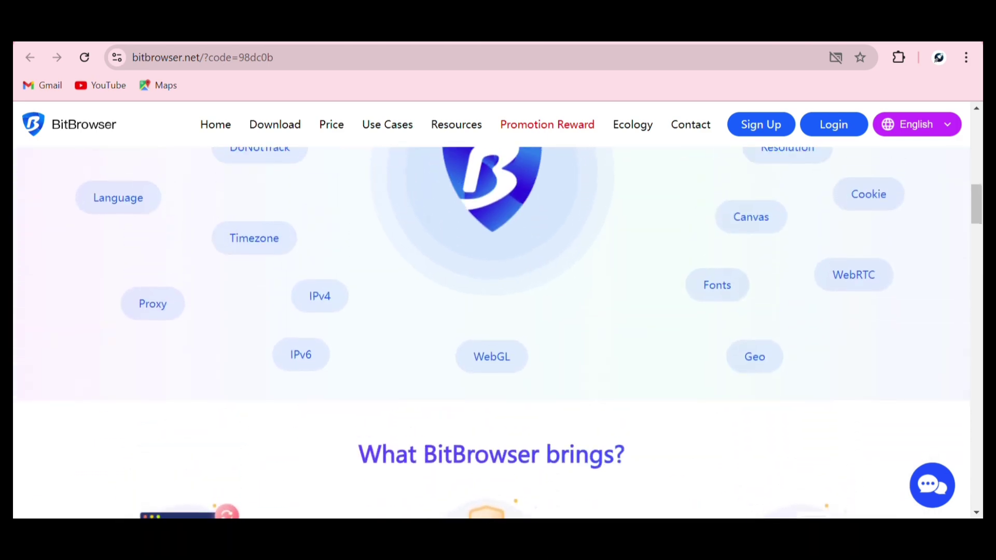
Open the Sign up for BitBrowser page, then browse the Download page and dismiss its cookie notice.
left_click(637, 42)
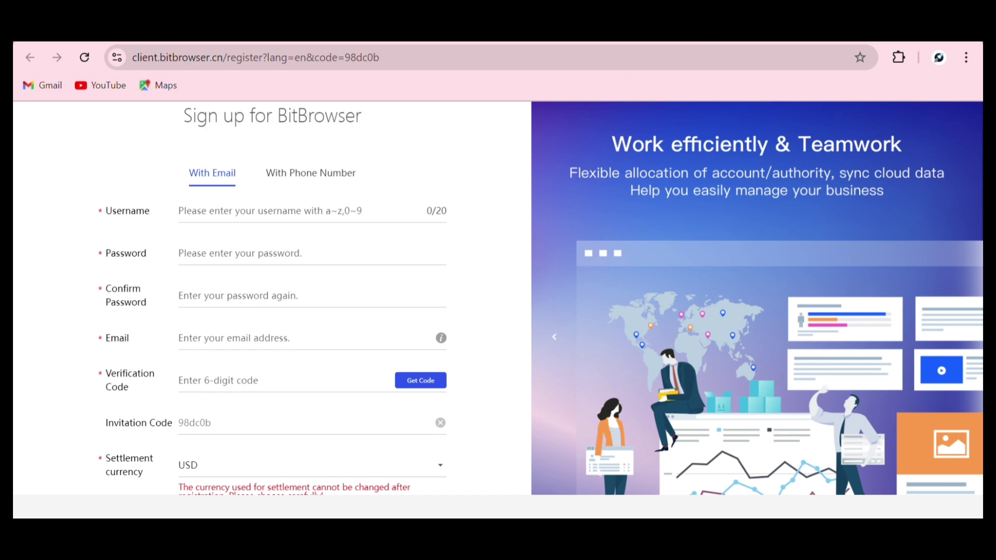
key("ctrl+Tab")
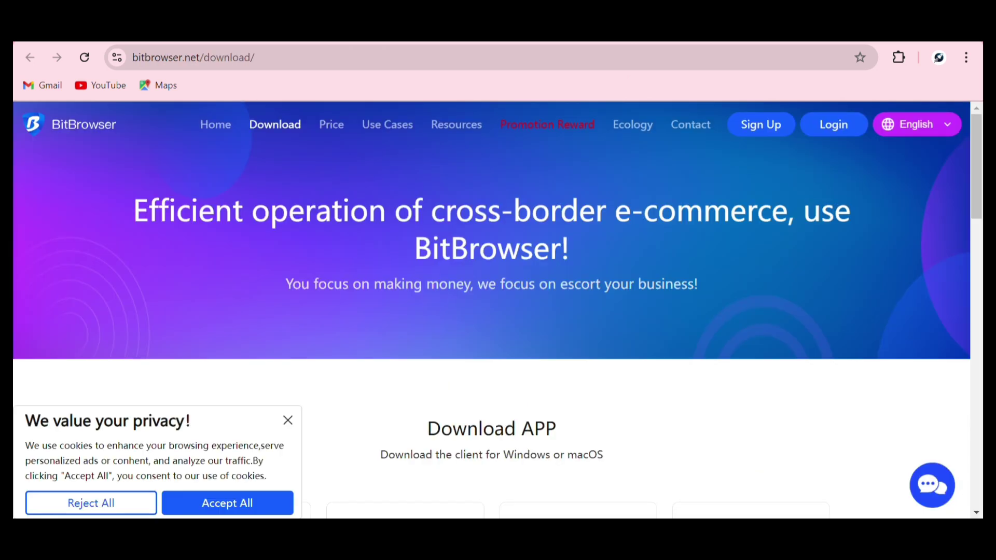
scroll(492, 312, "down", 4)
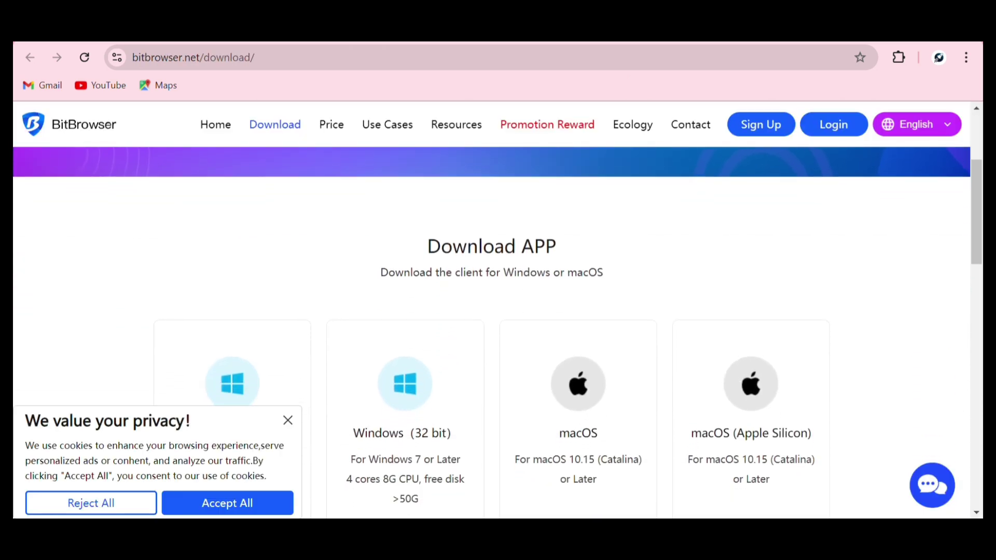
scroll(492, 311, "down", 1)
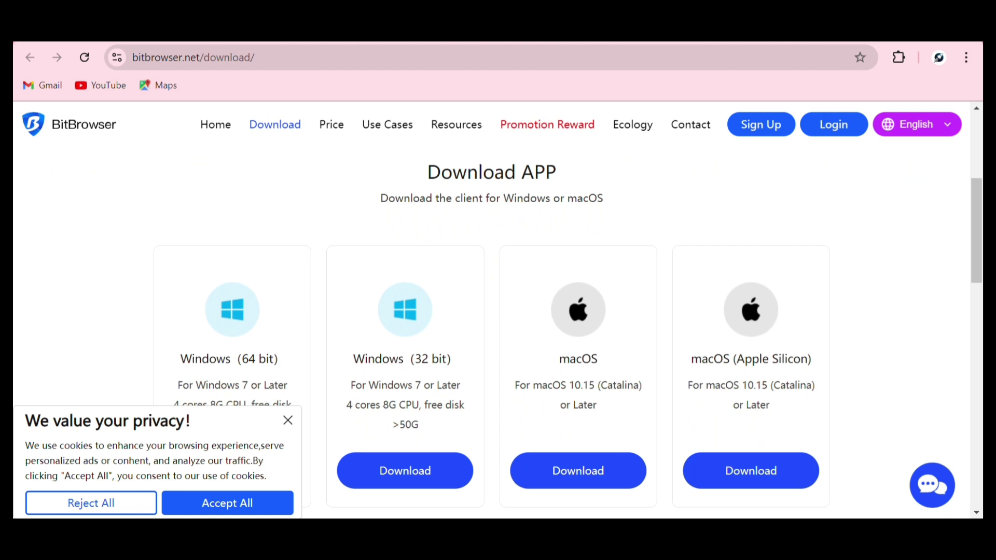
left_click(288, 421)
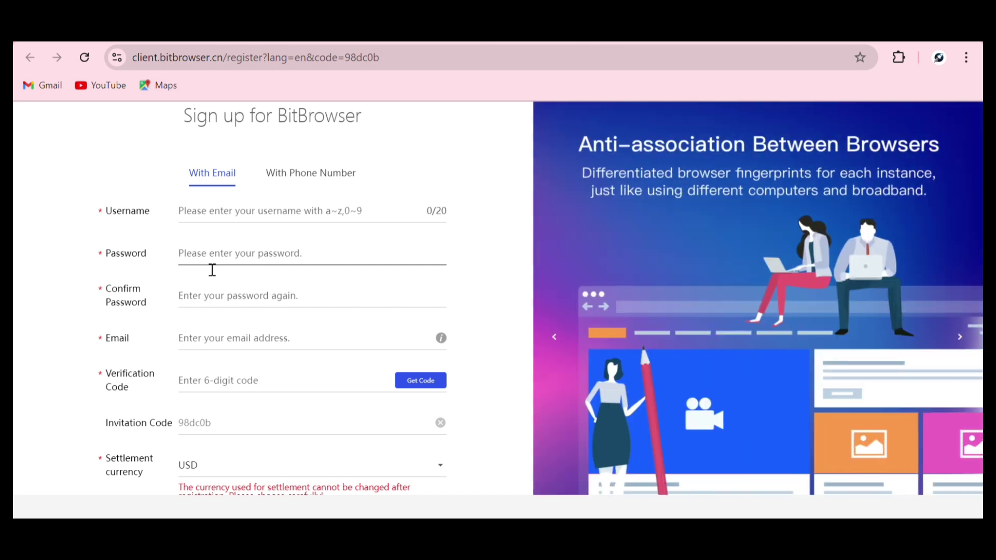
left_click(286, 254)
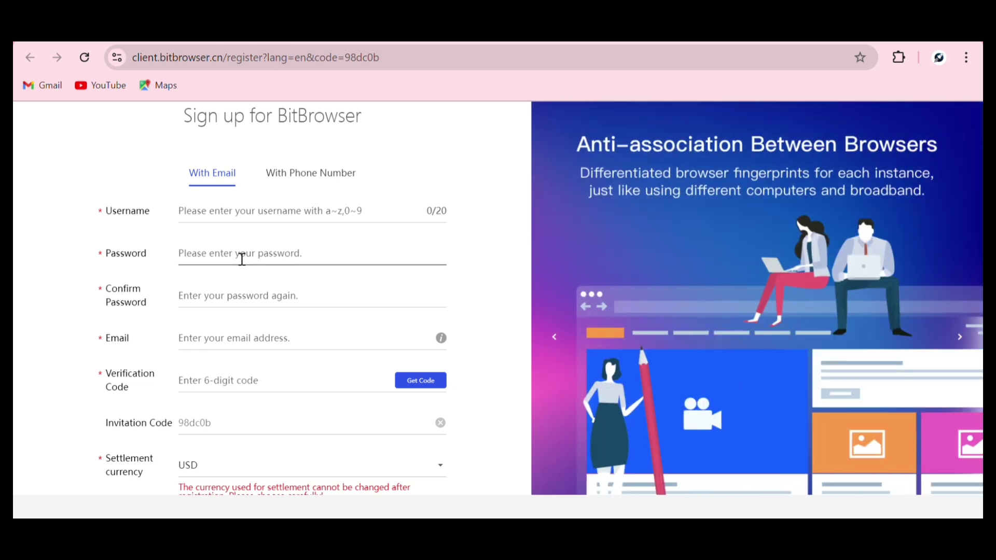
left_click(196, 304)
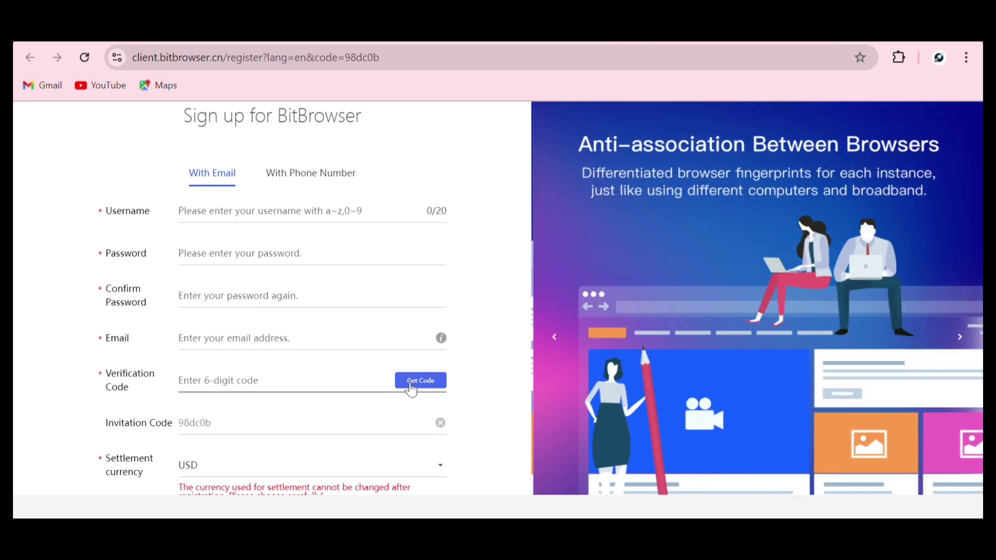
scroll(411, 389, "down", 1)
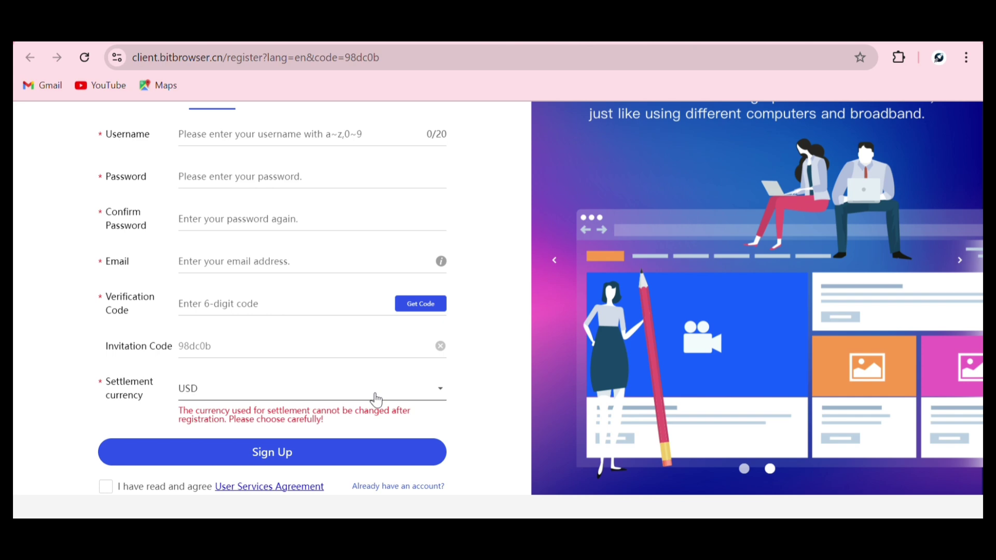
left_click(442, 391)
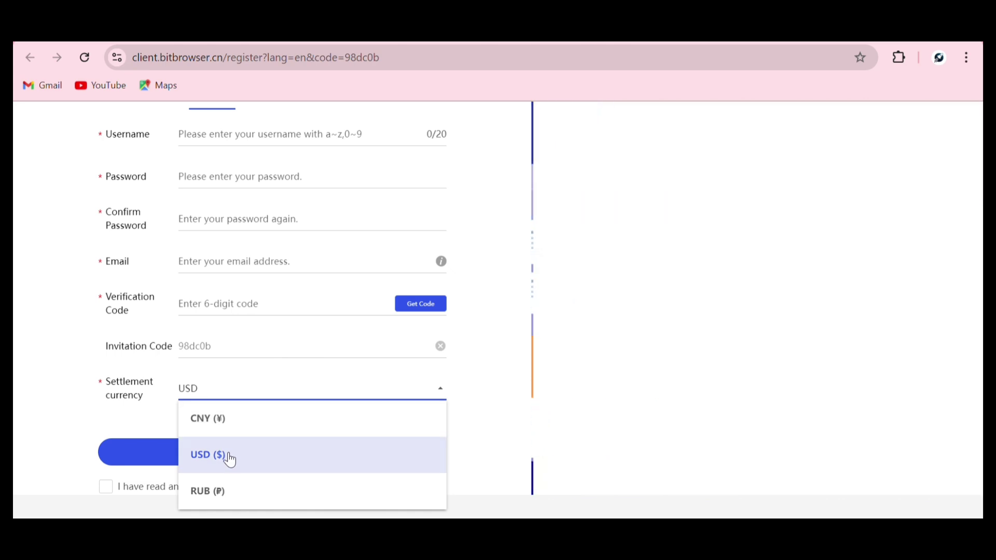
left_click(230, 457)
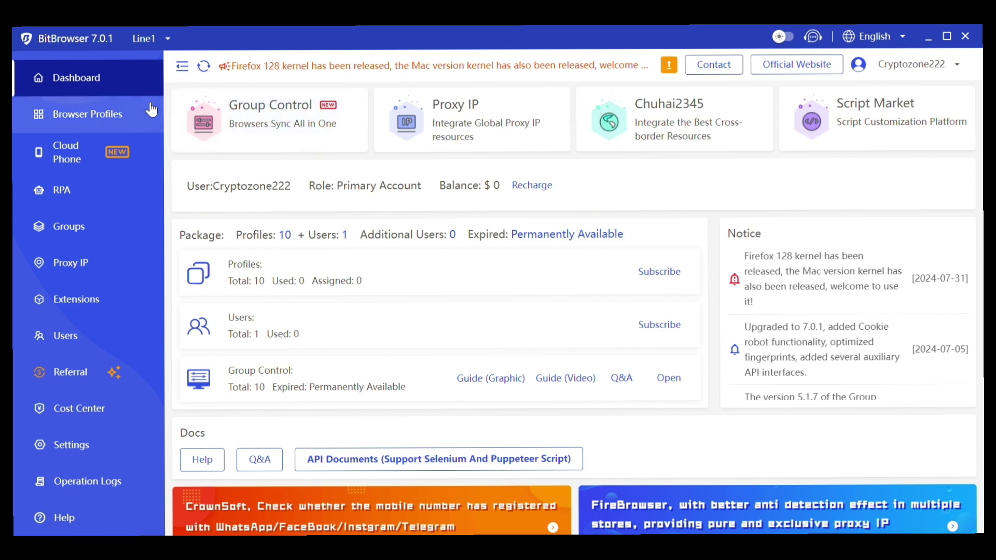
Go to Browser Profiles, showing an empty list with 0 of 10 profiles added.
left_click(91, 123)
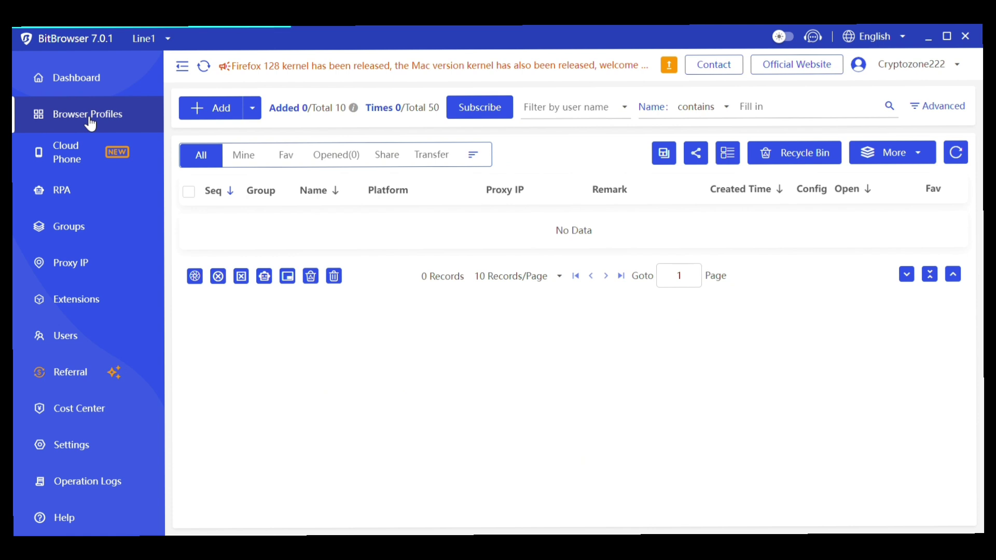
left_click(215, 98)
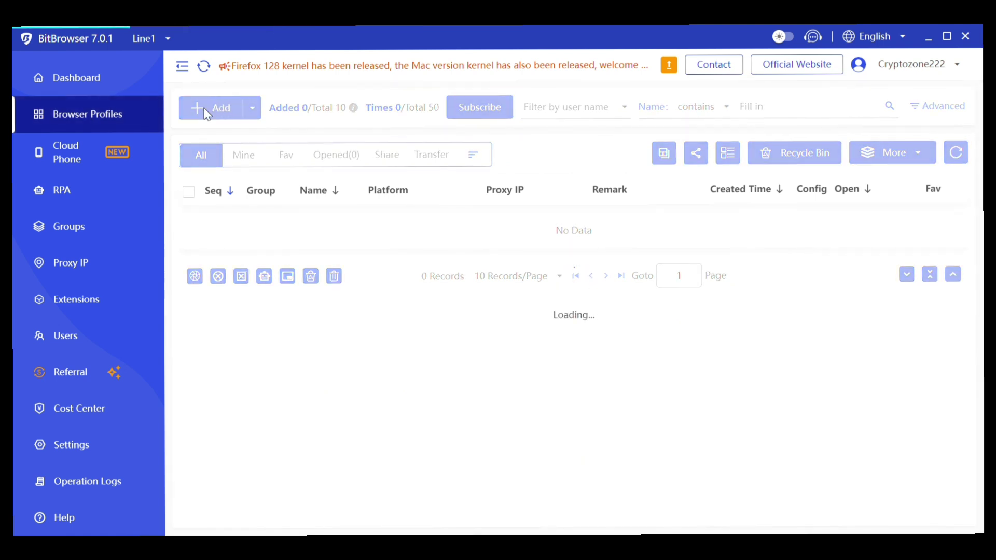
Start a new browser profile, bringing up the empty Add profile Basic section.
left_click(218, 111)
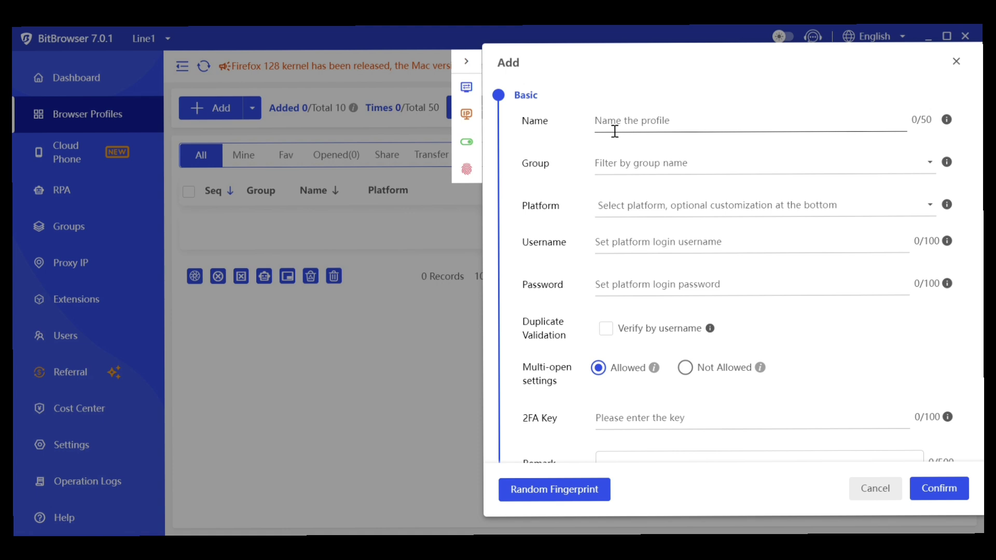
Try filtering groups by 'crypto', leave Group unset, and choose facebook.com as the Platform.
left_click(670, 174)
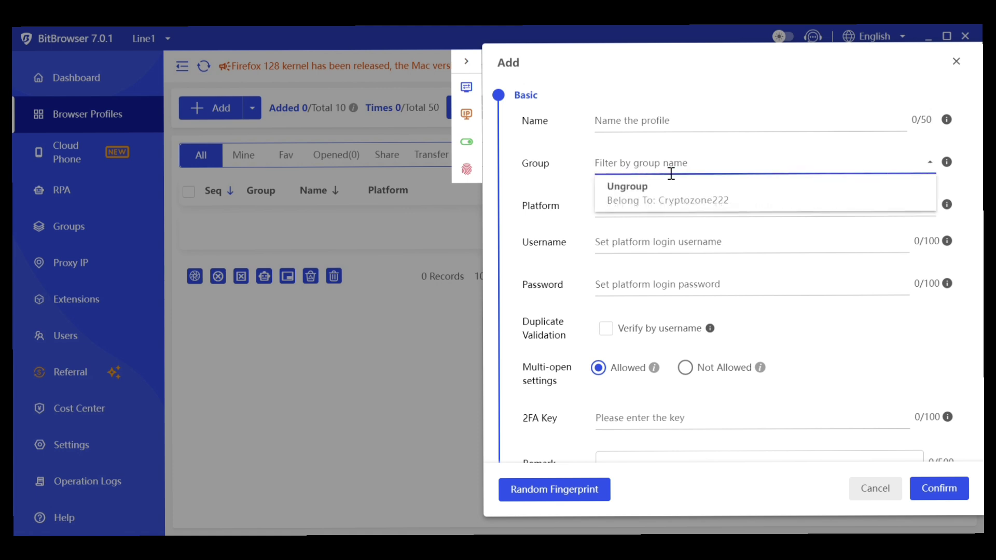
type("cr")
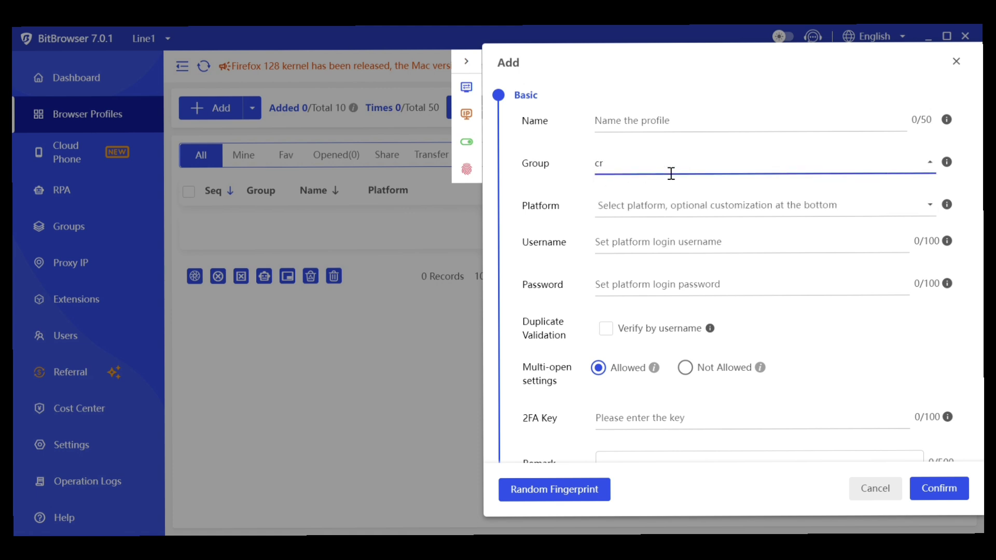
type("ypto")
left_click(935, 209)
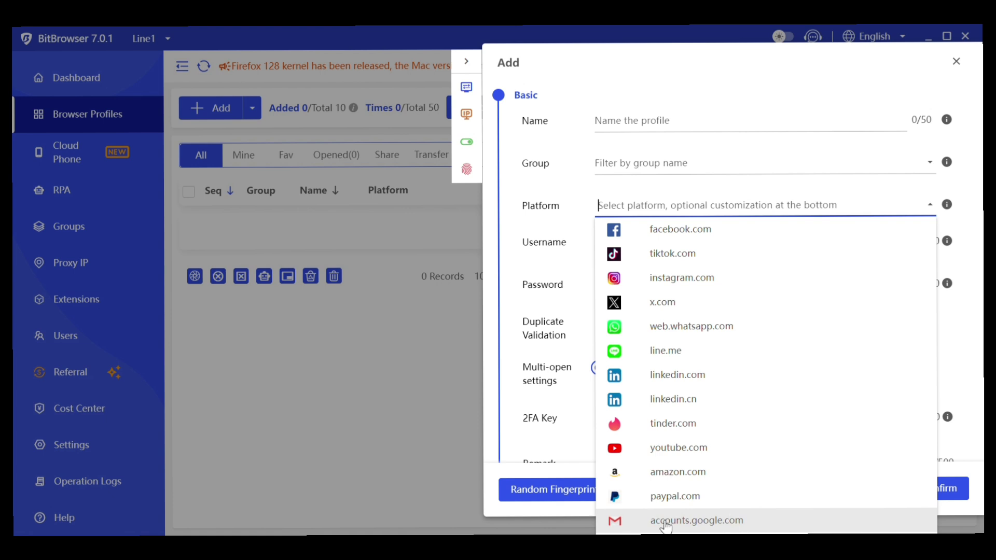
left_click(677, 239)
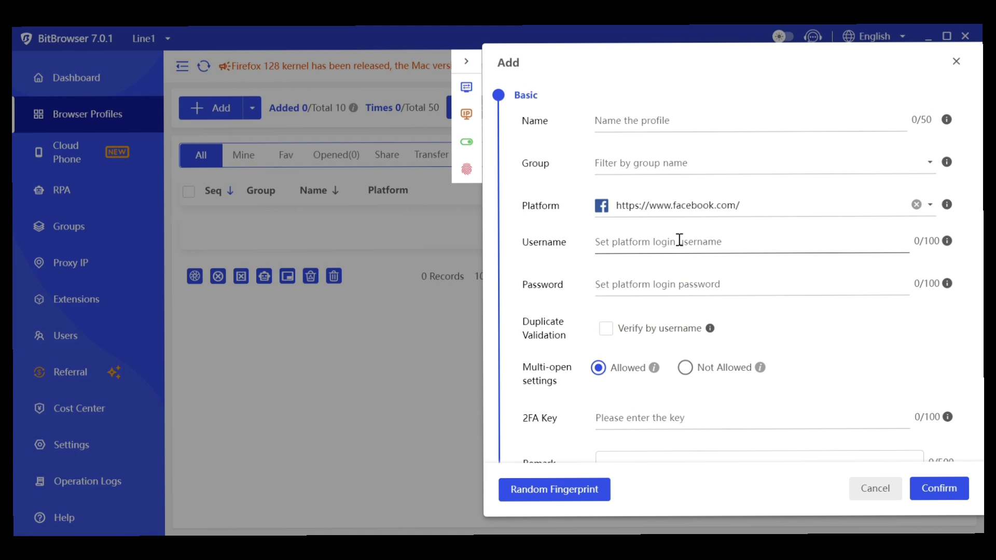
Enter the platform login username and enable Verify by username duplicate checking.
left_click(648, 245)
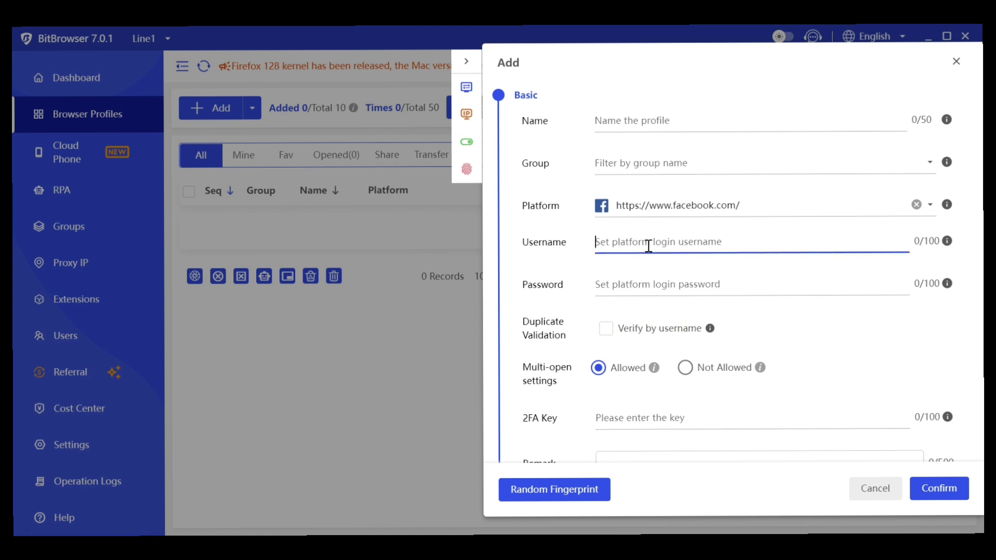
type("Fbas")
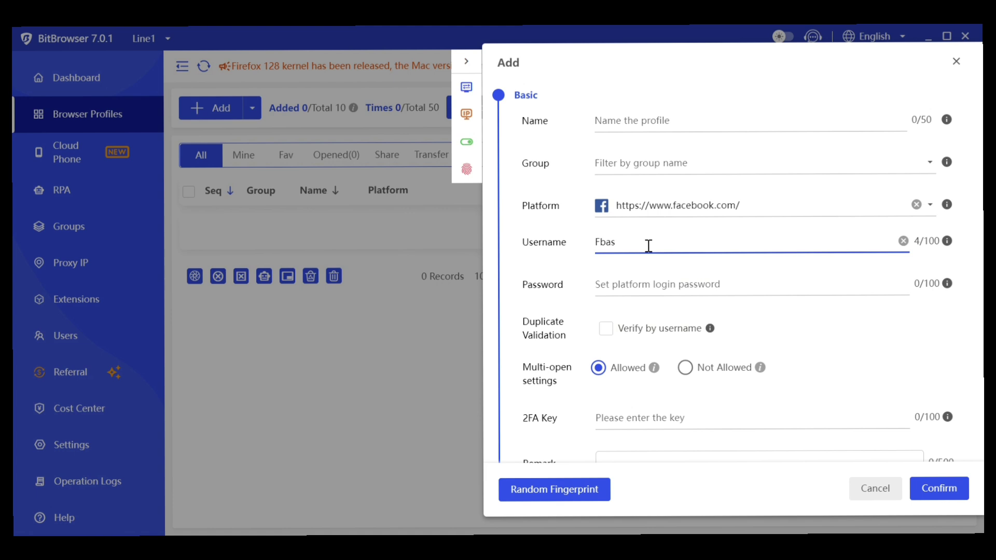
key("BackSpace")
type("ds")
left_click(607, 330)
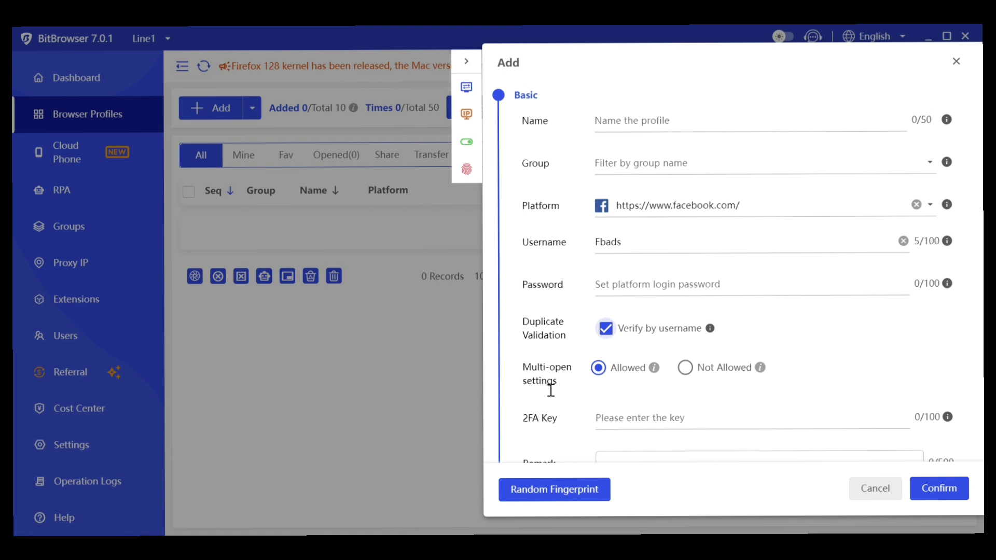
scroll(551, 390, "down", 3)
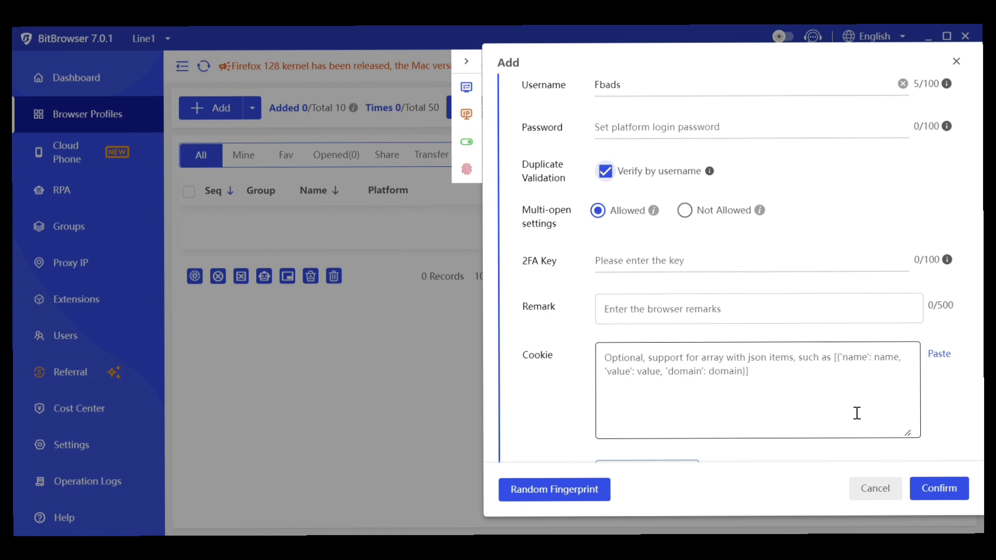
scroll(855, 413, "down", 5)
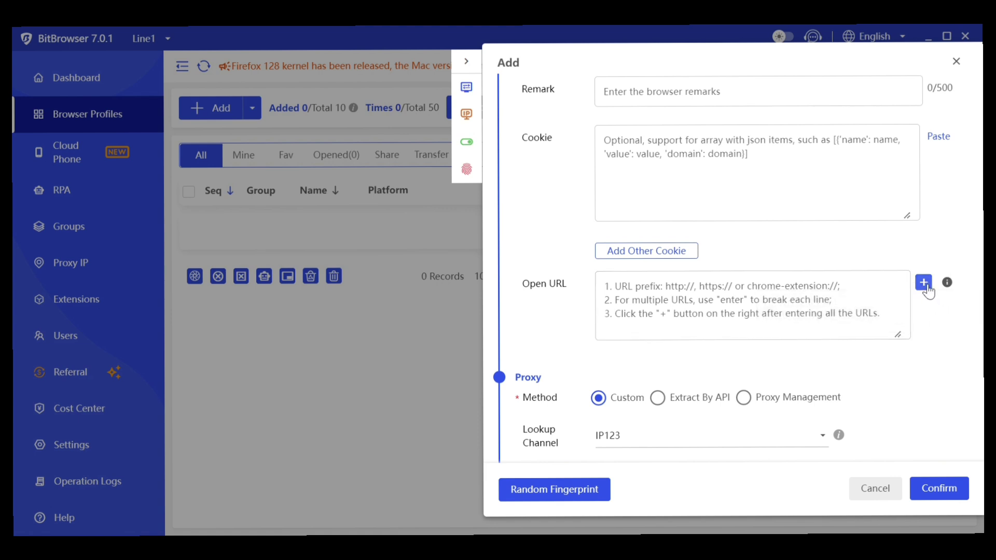
scroll(928, 291, "down", 5)
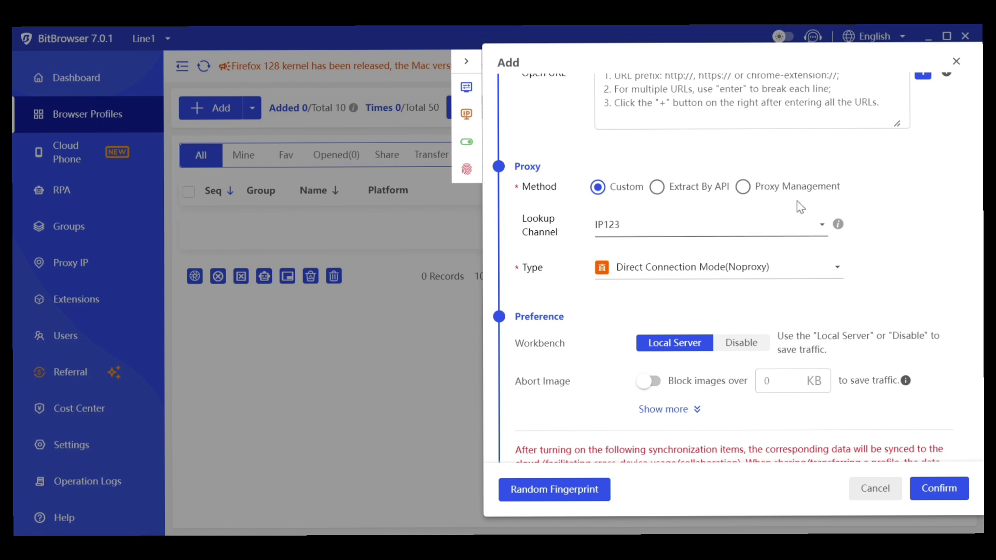
left_click(828, 233)
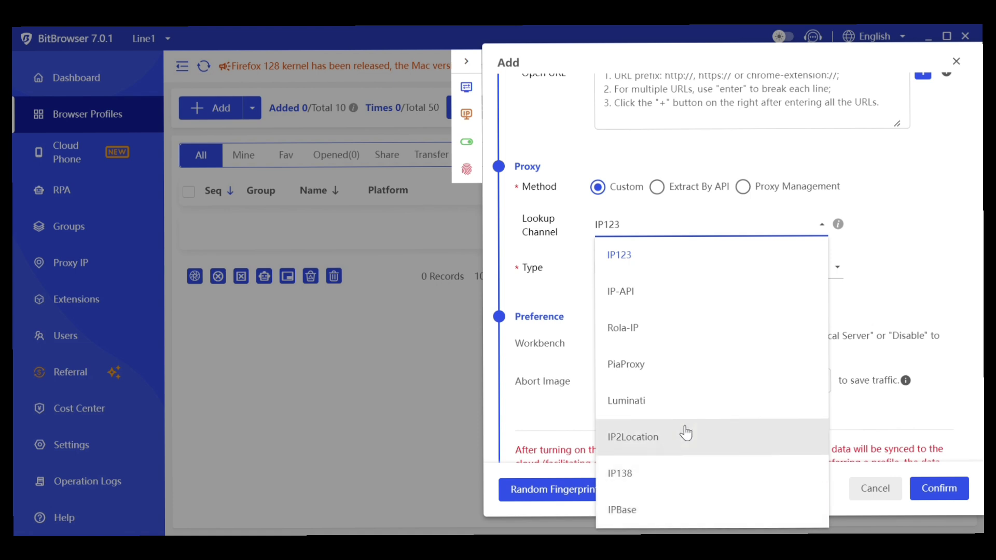
left_click(661, 258)
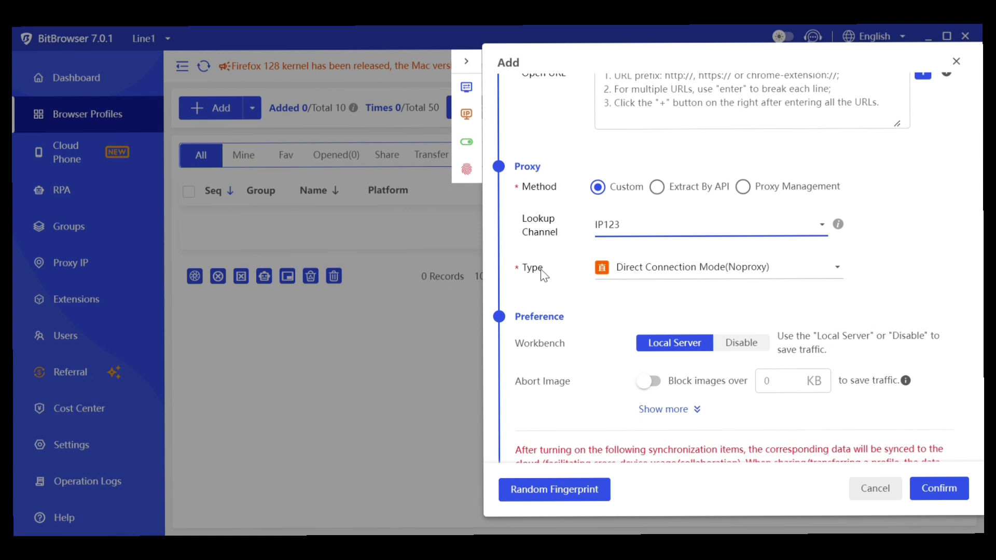
left_click(842, 273)
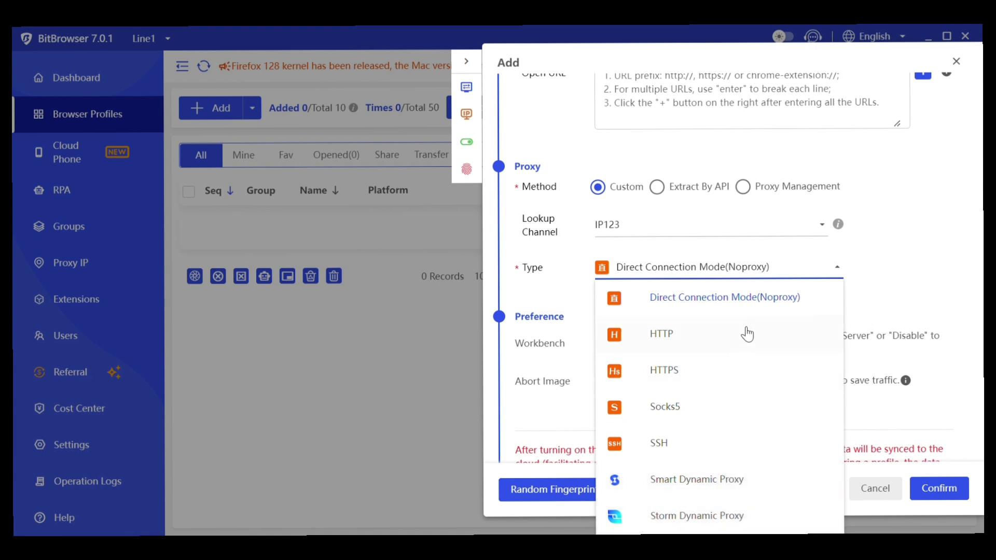
left_click(728, 308)
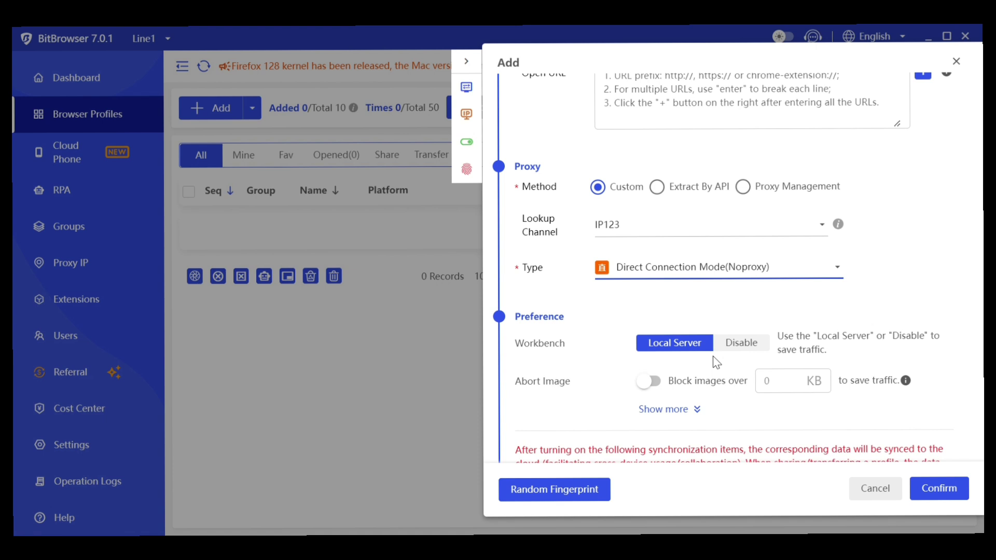
left_click(657, 385)
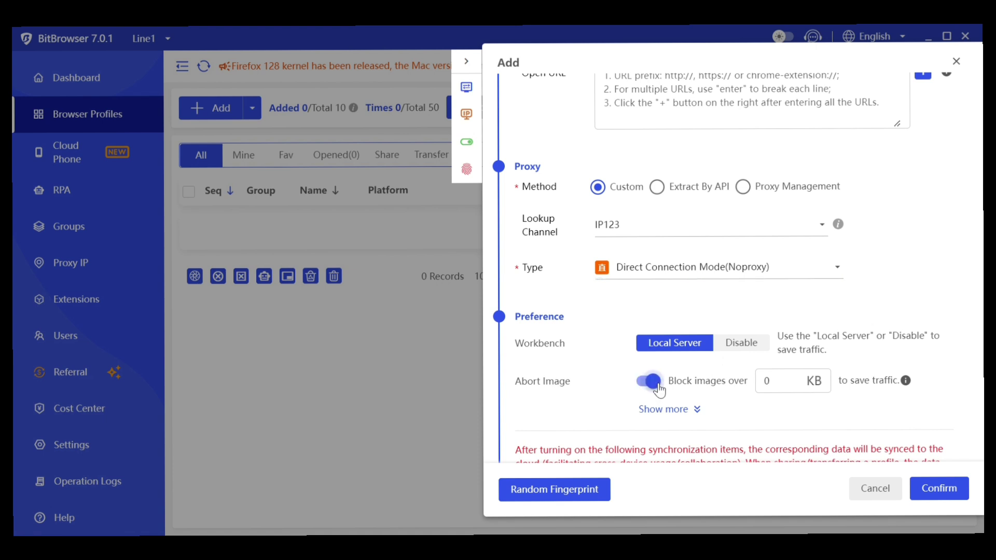
left_click(657, 385)
scroll(659, 390, "down", 5)
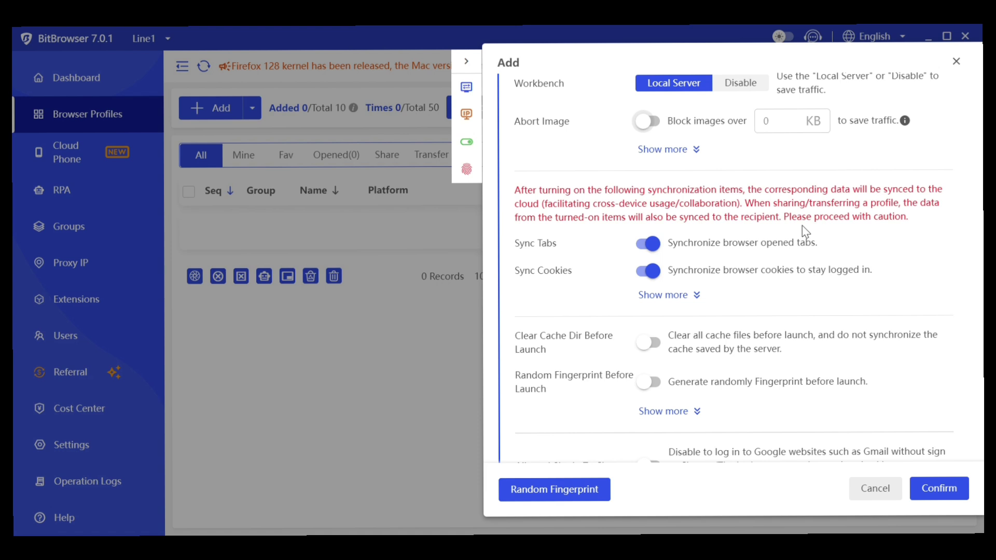
Set the new profile's display language to English.
scroll(802, 226, "down", 5)
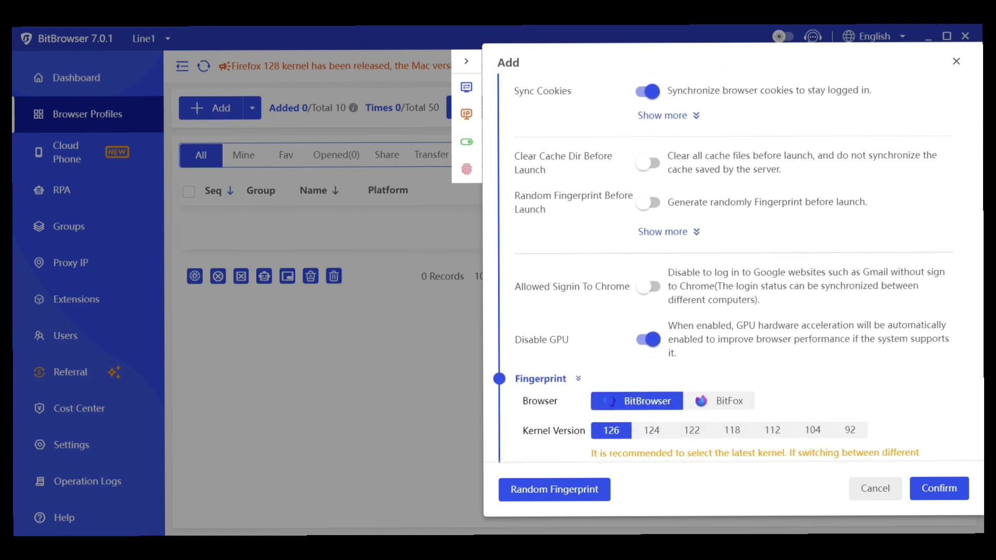
scroll(722, 266, "down", 3)
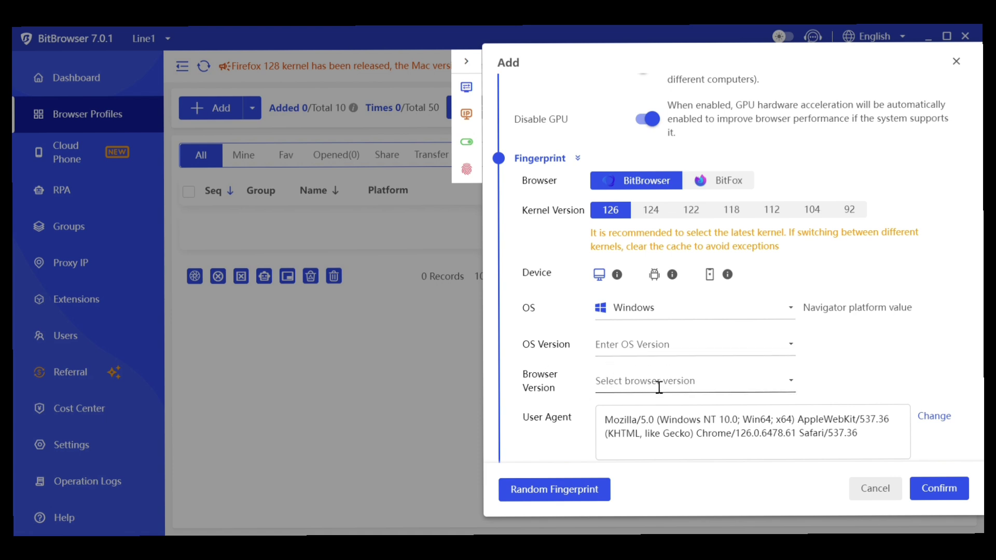
scroll(670, 392, "down", 5)
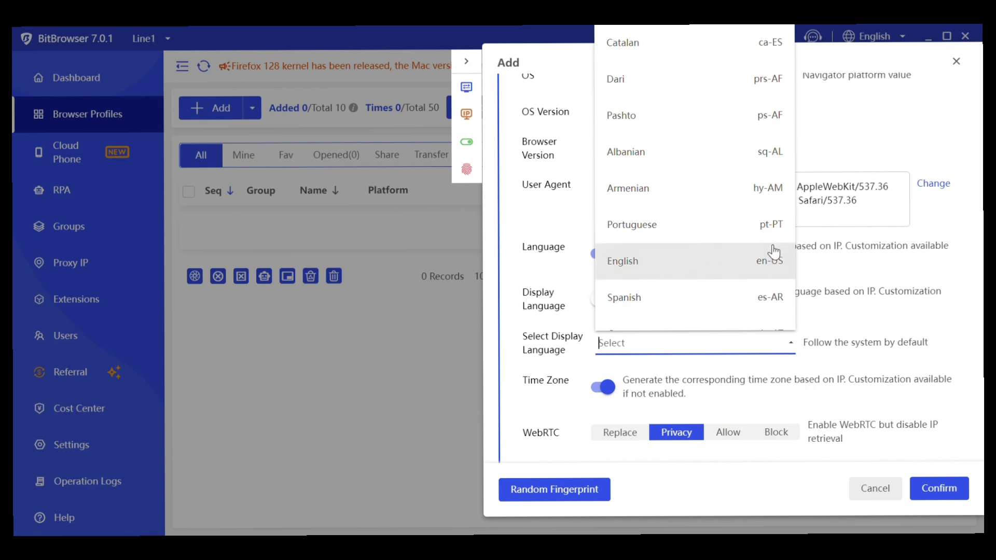
left_click(659, 264)
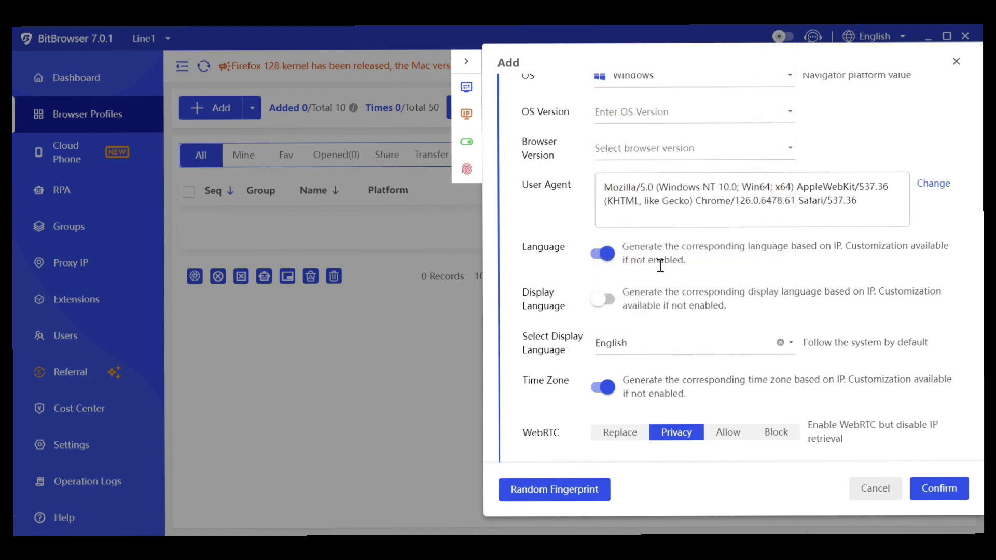
Switch Time Zone to manual selection, then back to generating it from the IP.
scroll(659, 265, "down", 3)
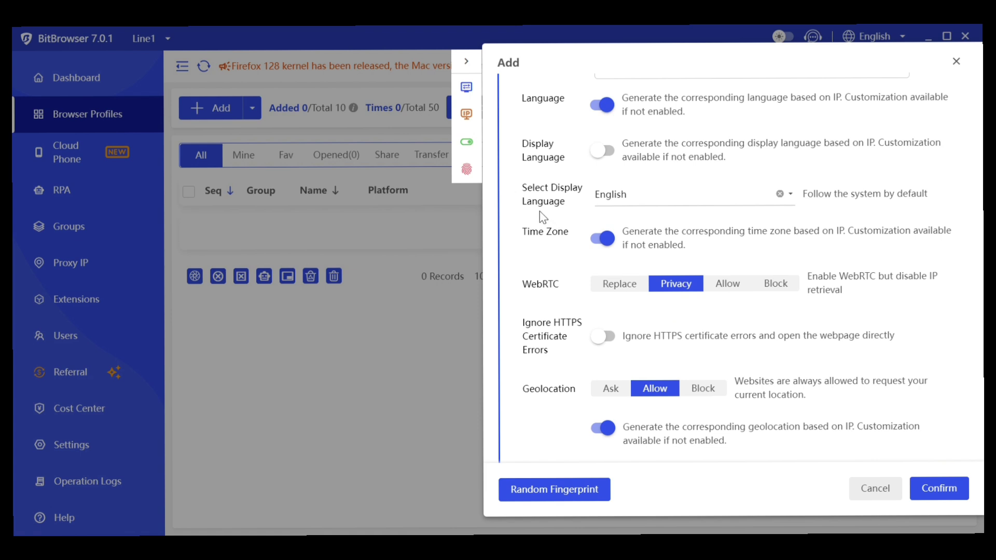
left_click(603, 239)
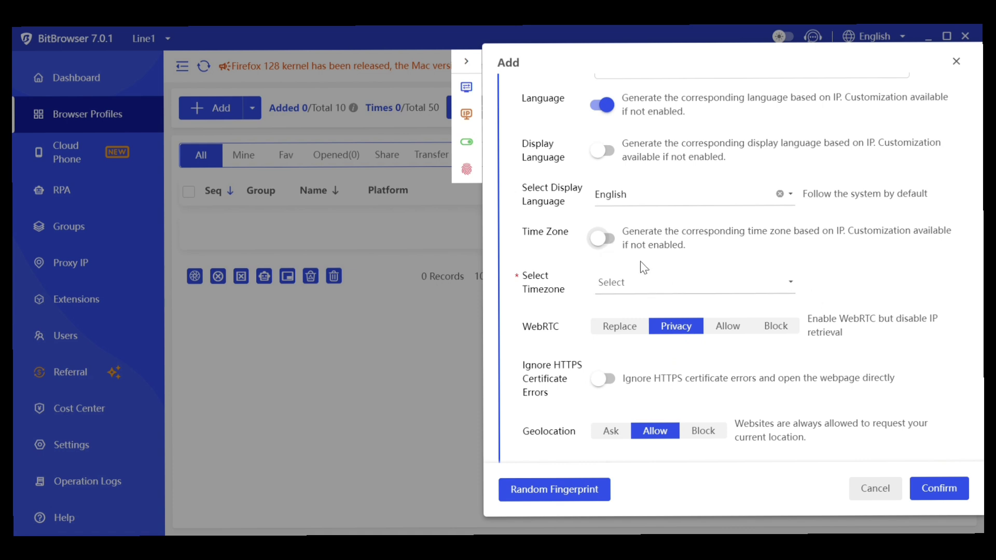
left_click(605, 241)
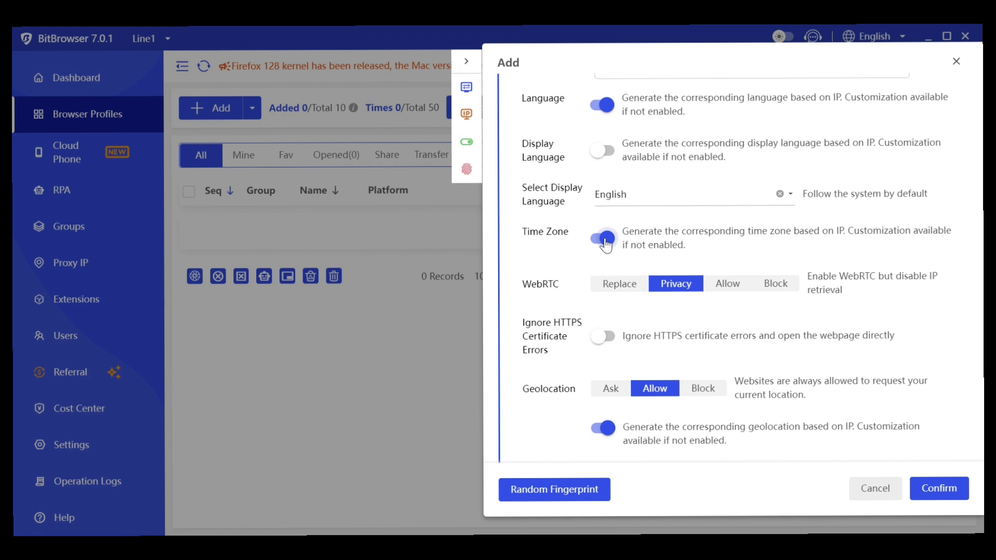
scroll(604, 243, "down", 5)
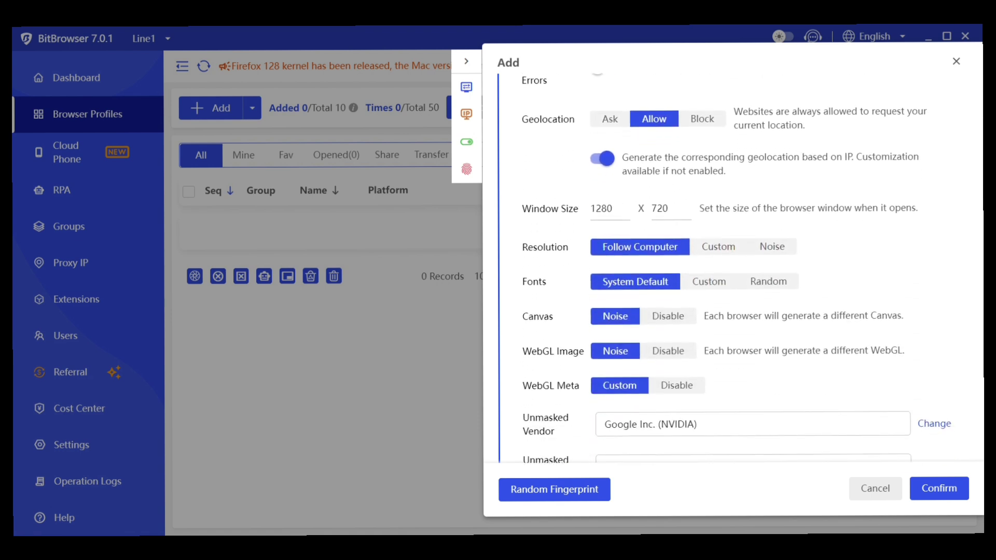
scroll(736, 264, "down", 2)
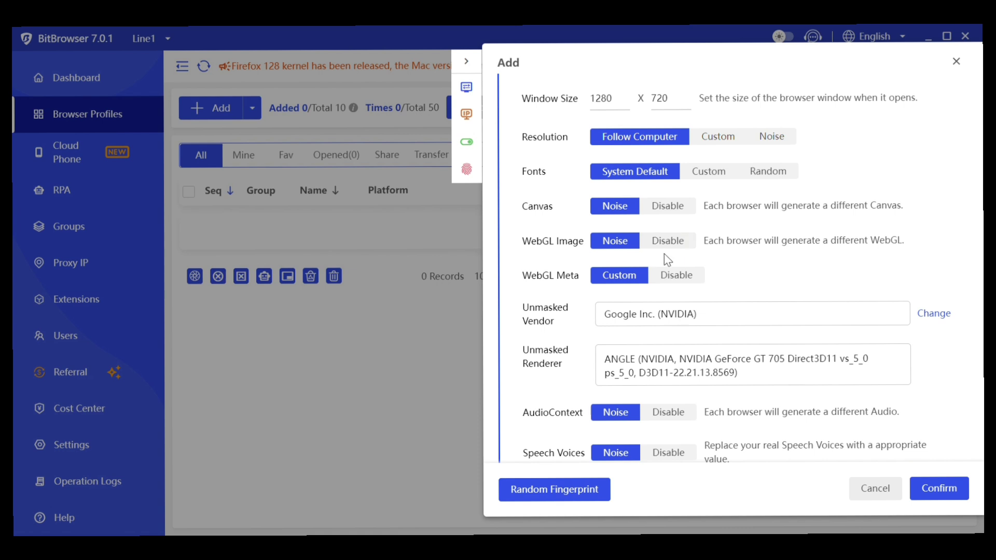
scroll(665, 253, "down", 5)
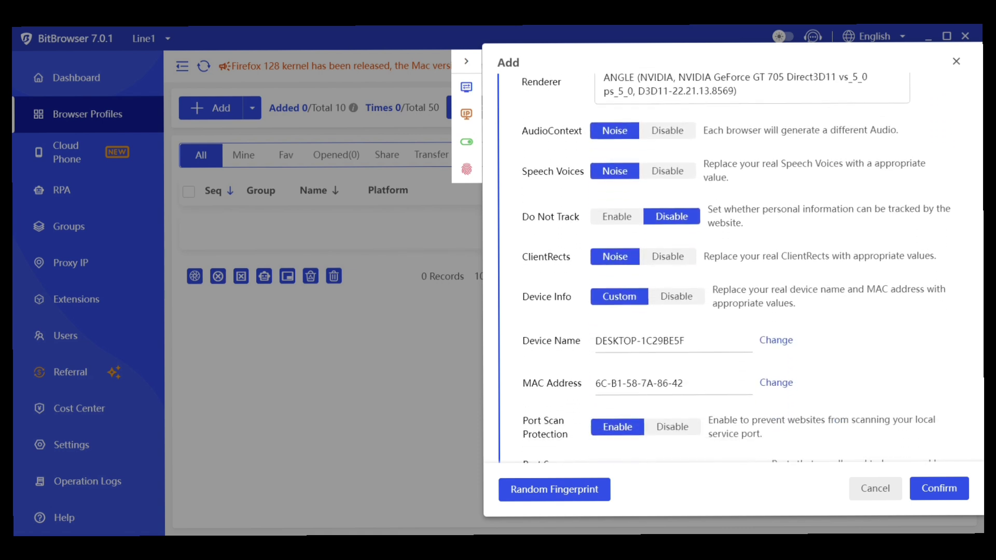
scroll(726, 265, "down", 3)
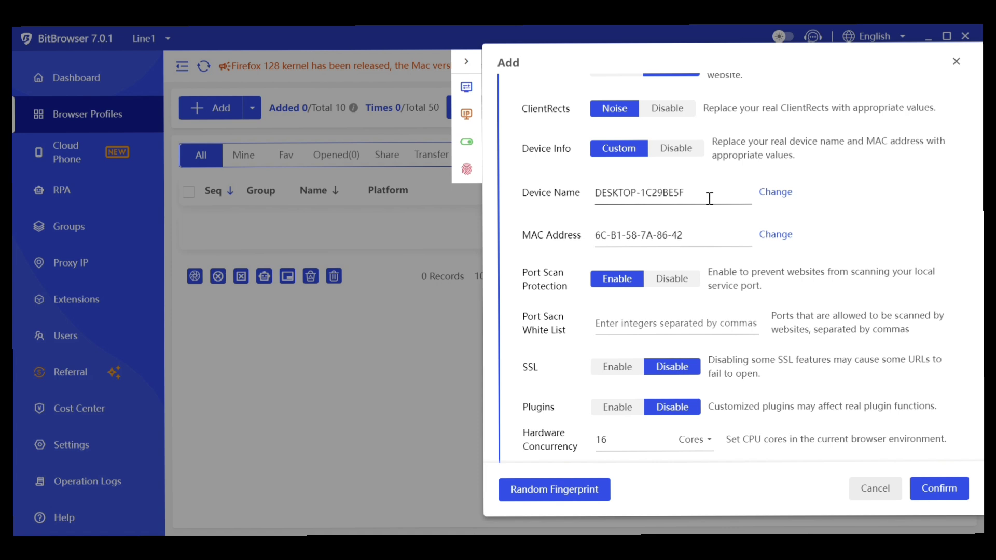
scroll(709, 198, "down", 2)
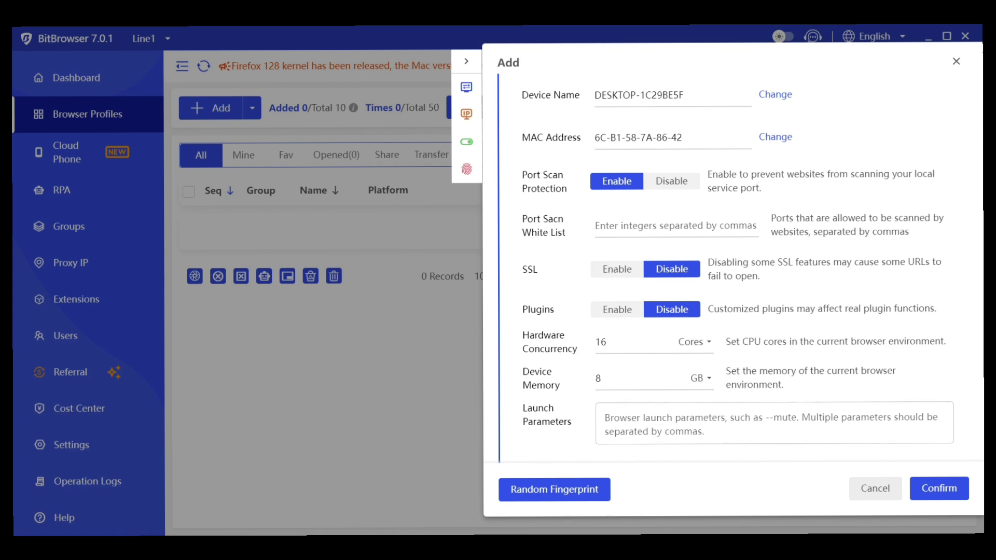
Discard the new profile form and go to Proxy IP, dismissing its Tips disclaimer.
left_click(958, 62)
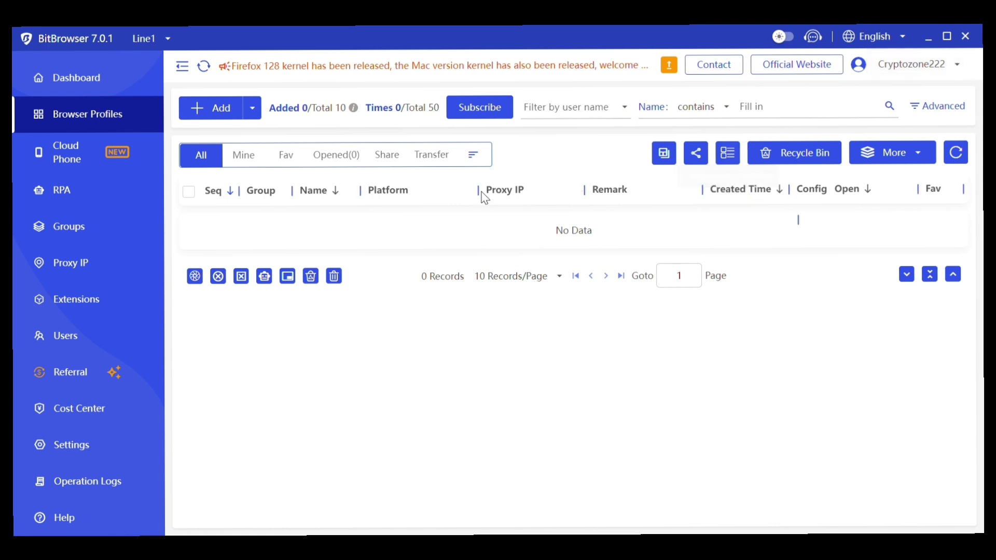
left_click(73, 265)
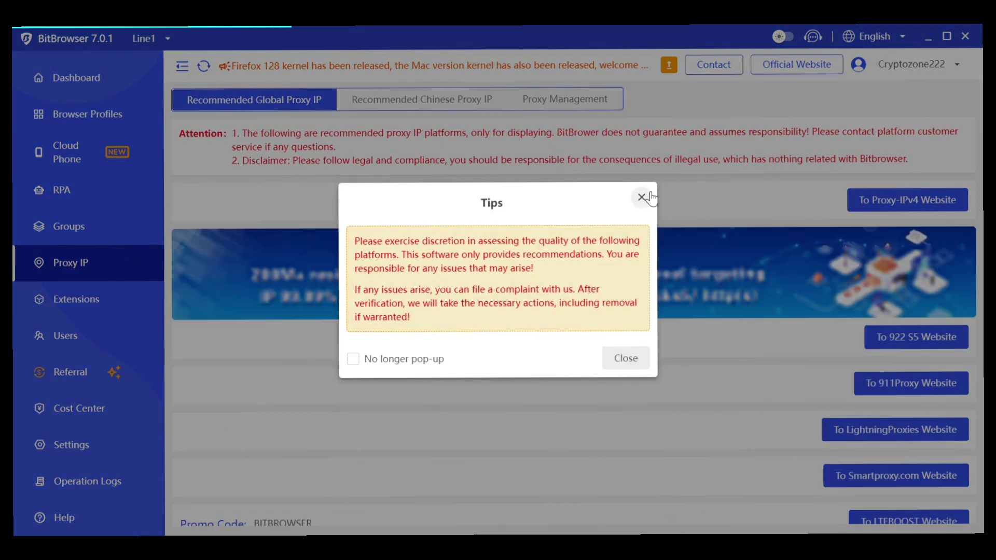
left_click(640, 197)
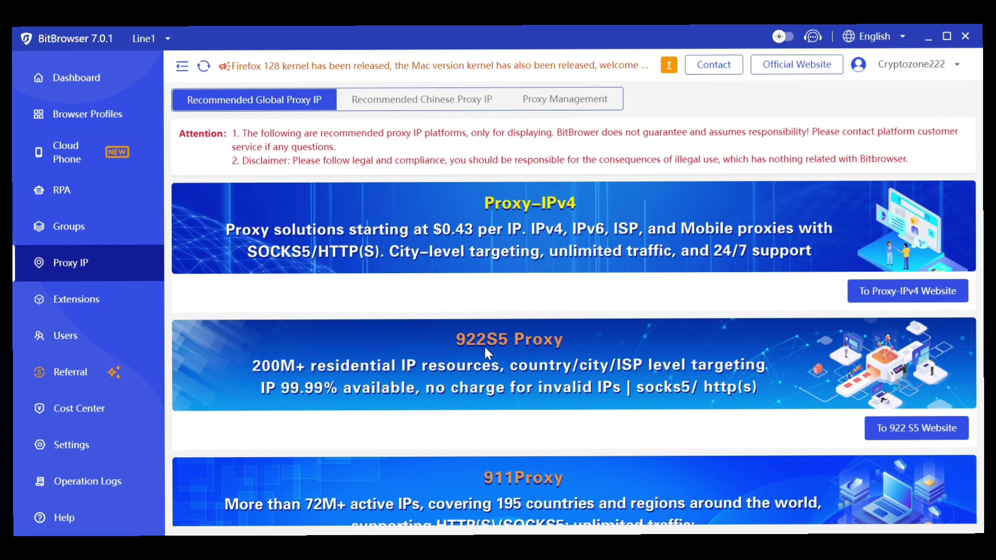
Browse the recommended proxy providers, including LTEBOOST, IPFoxy, IP123 and SOCKS5.IO.
scroll(485, 347, "down", 5)
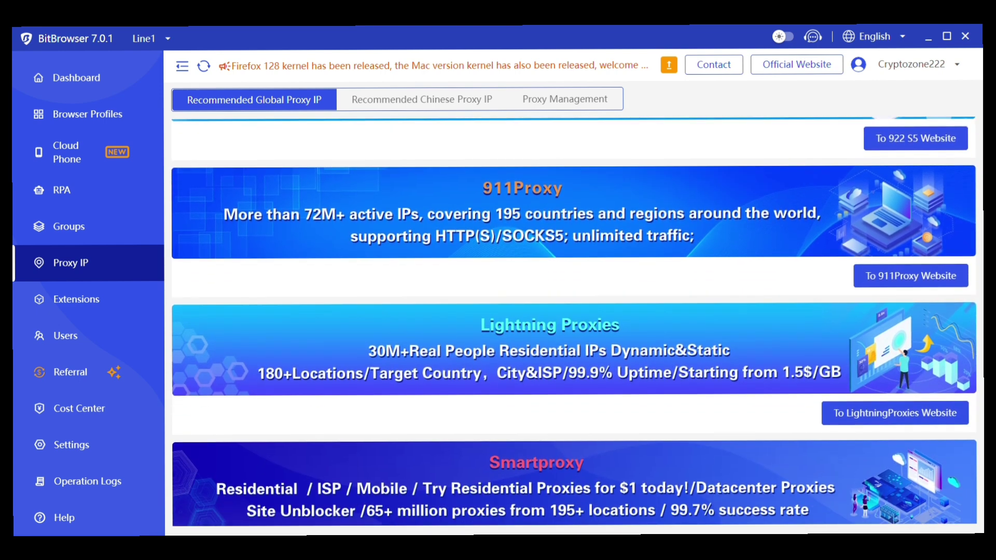
scroll(575, 322, "down", 6)
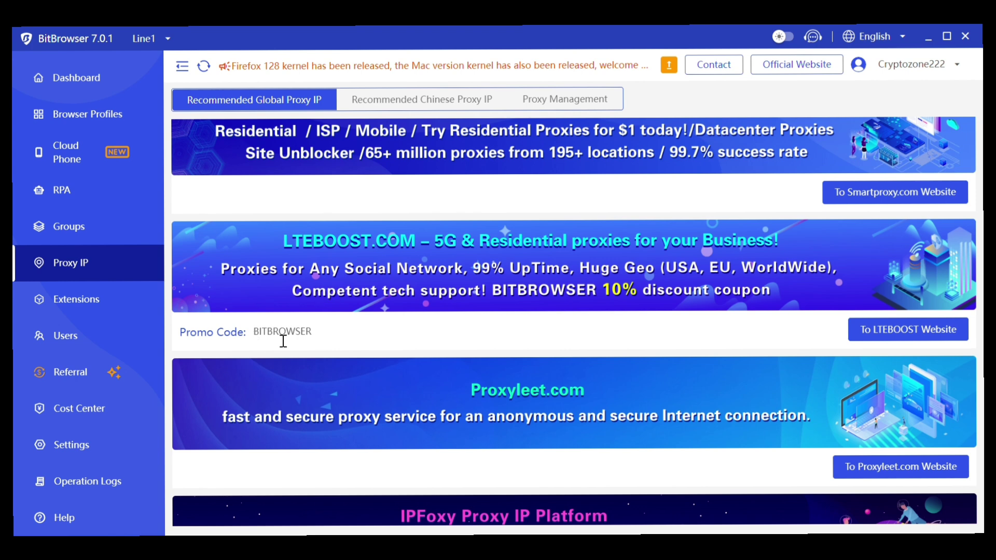
scroll(283, 340, "down", 4)
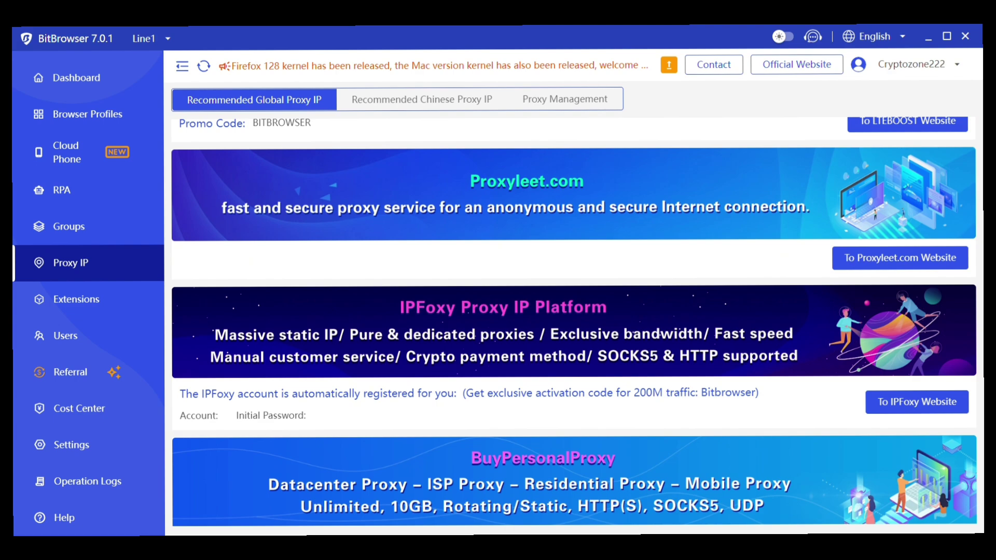
scroll(574, 322, "down", 20)
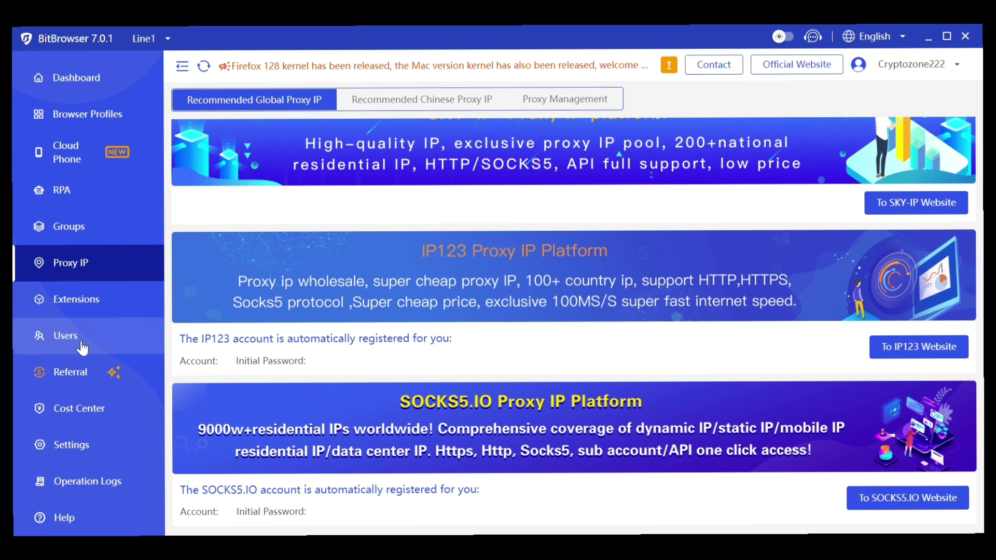
View the Referral rewards page, then the Cost Center showing a $0 balance and free package.
left_click(78, 382)
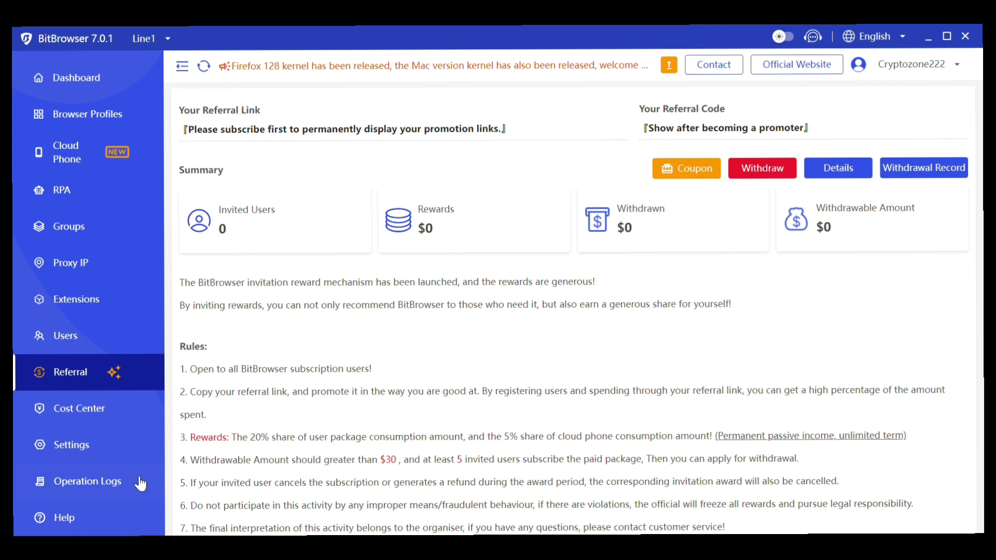
left_click(81, 423)
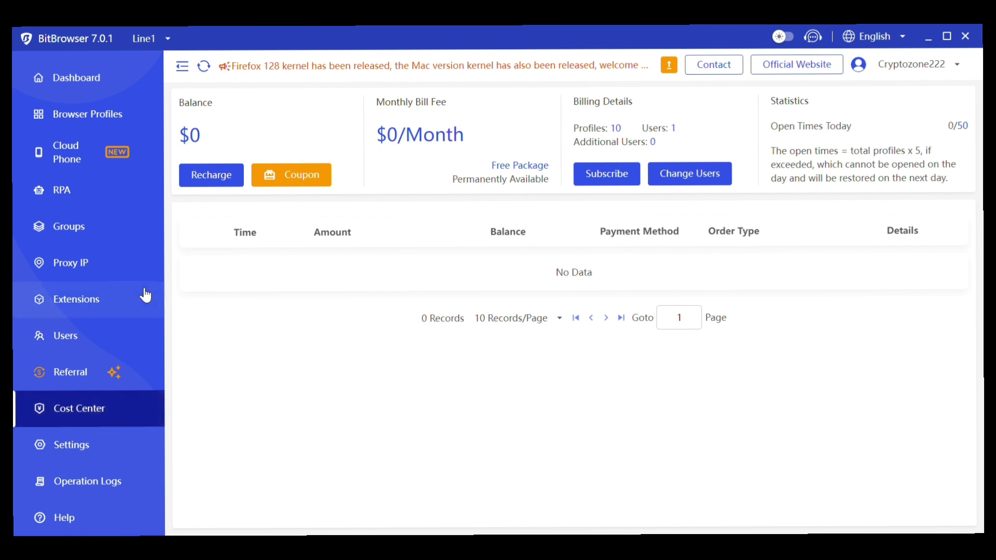
left_click(204, 178)
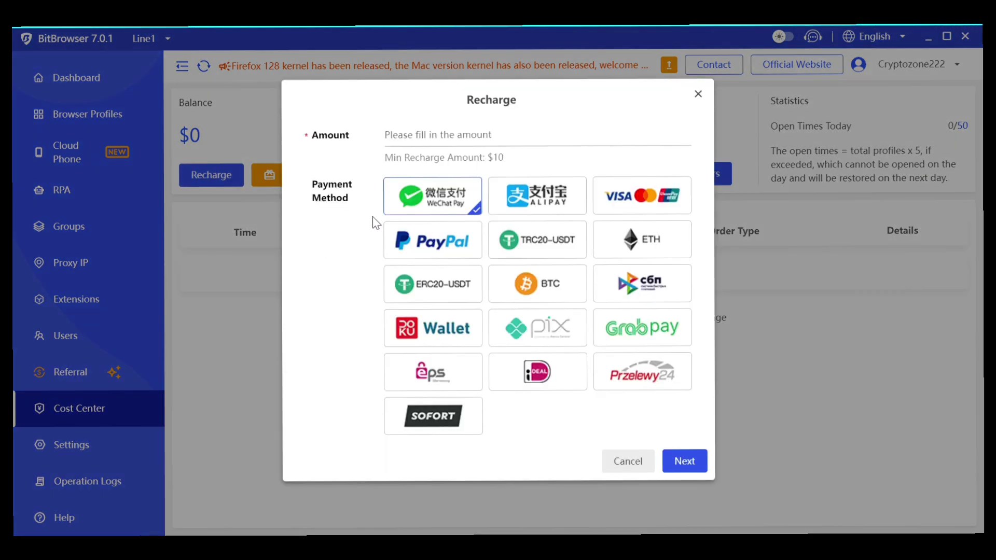
left_click(428, 139)
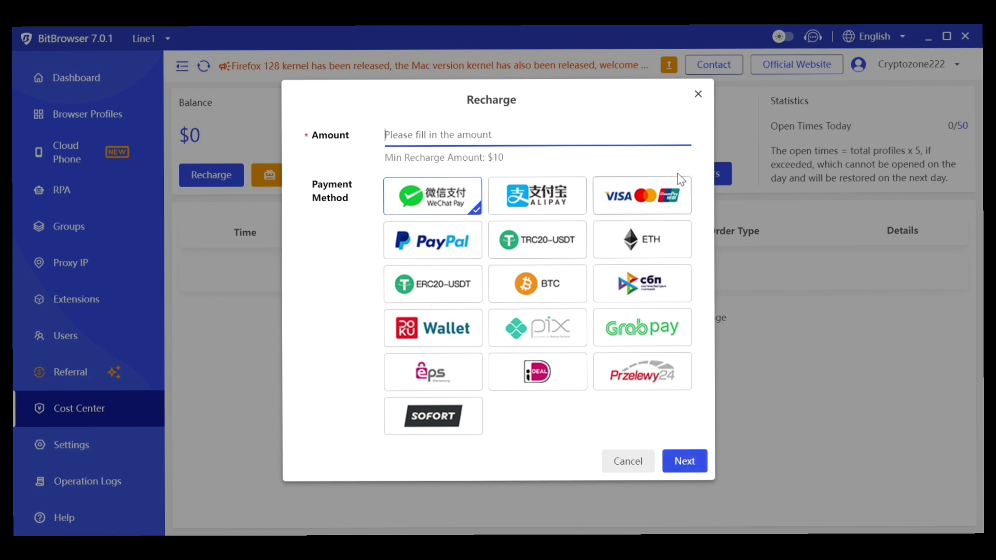
left_click(698, 95)
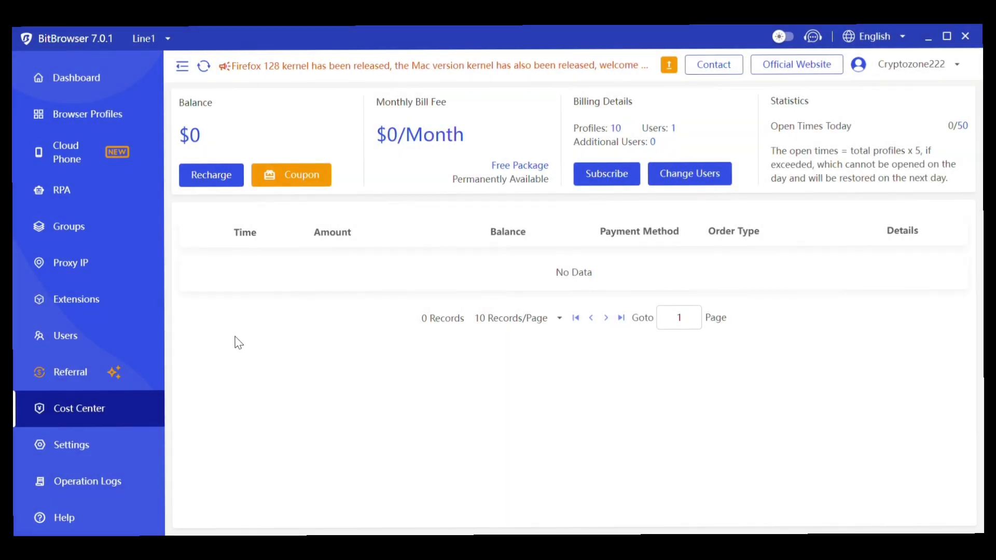